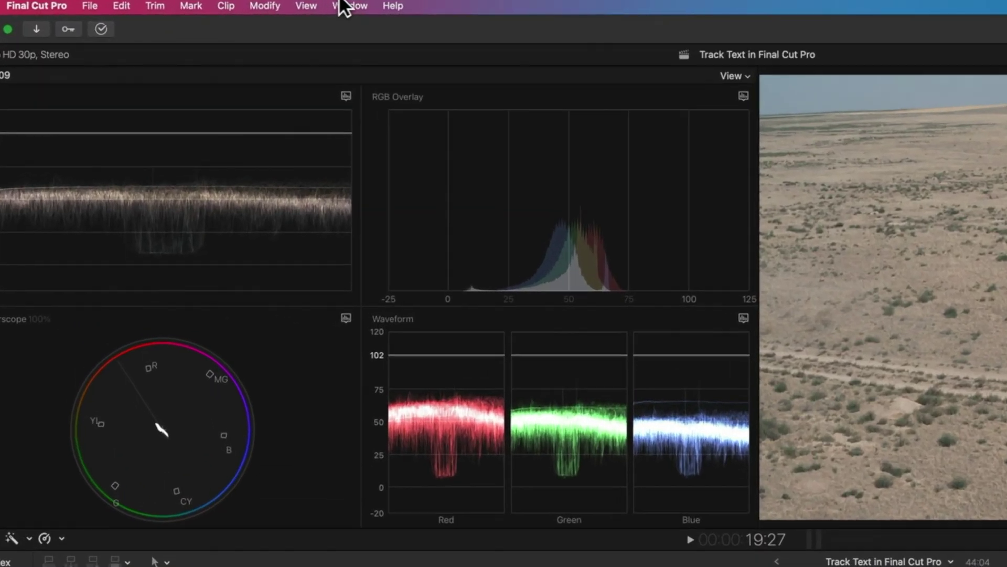
# Show the Window > Workspaces list of available workspace layouts
pyautogui.click(230, 5)
# Switch to the Default workspace, park the playhead on the highway clip, and show the Titles browser
pyautogui.moveTo(246, 127)
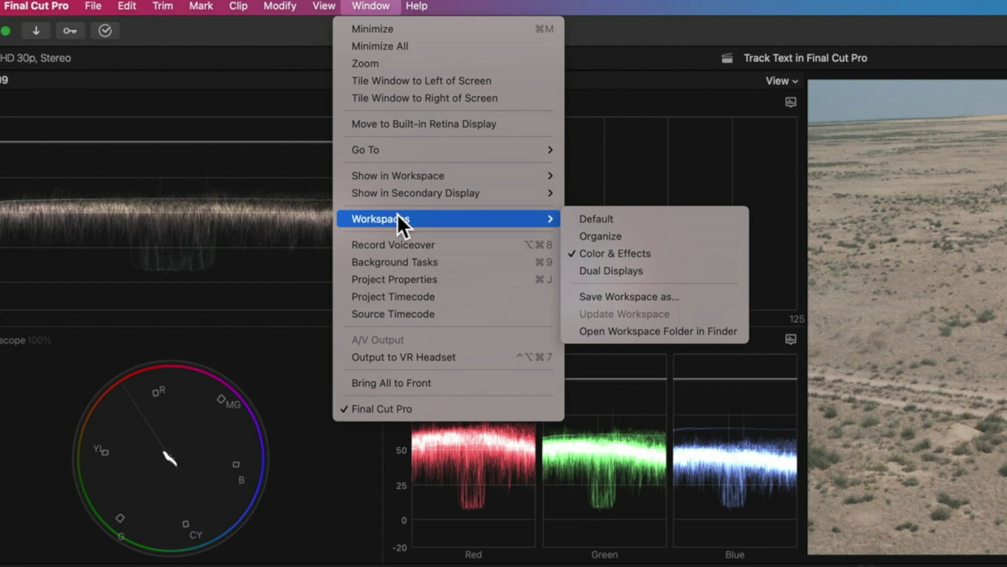
pyautogui.click(647, 218)
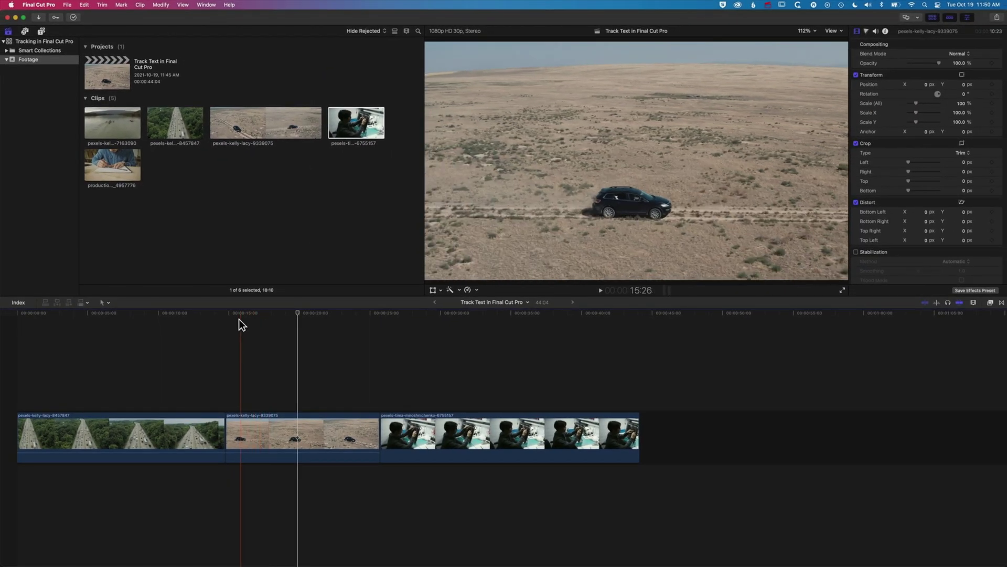
pyautogui.click(109, 312)
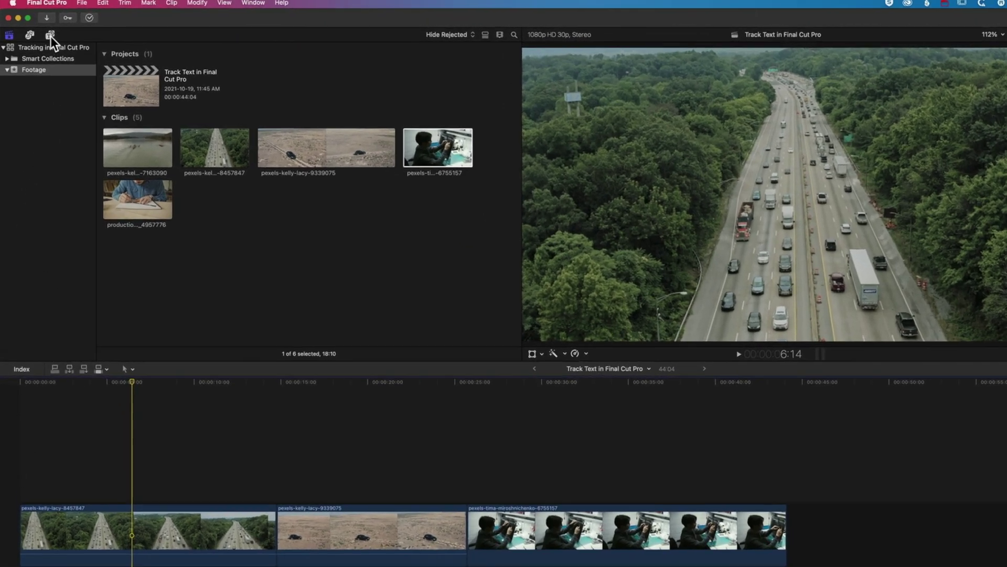
pyautogui.click(41, 31)
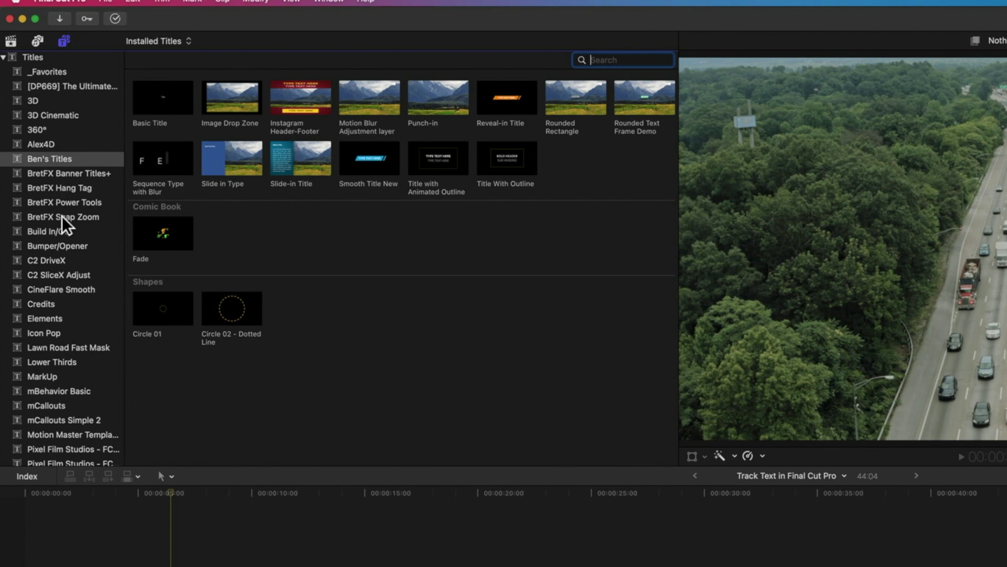
# Pick Basic Title from the Bumper/Opener category of the Titles browser
pyautogui.click(61, 245)
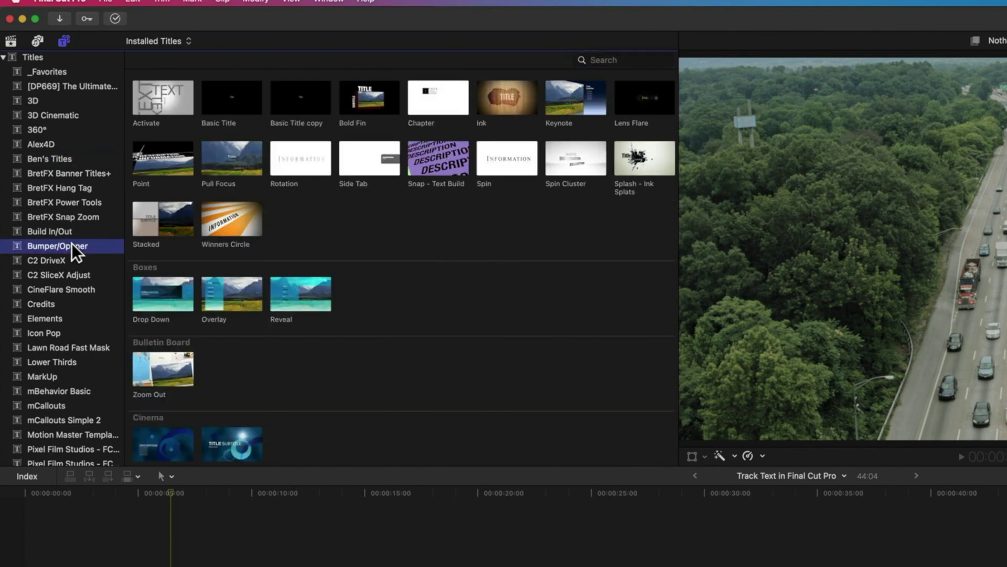
pyautogui.click(231, 95)
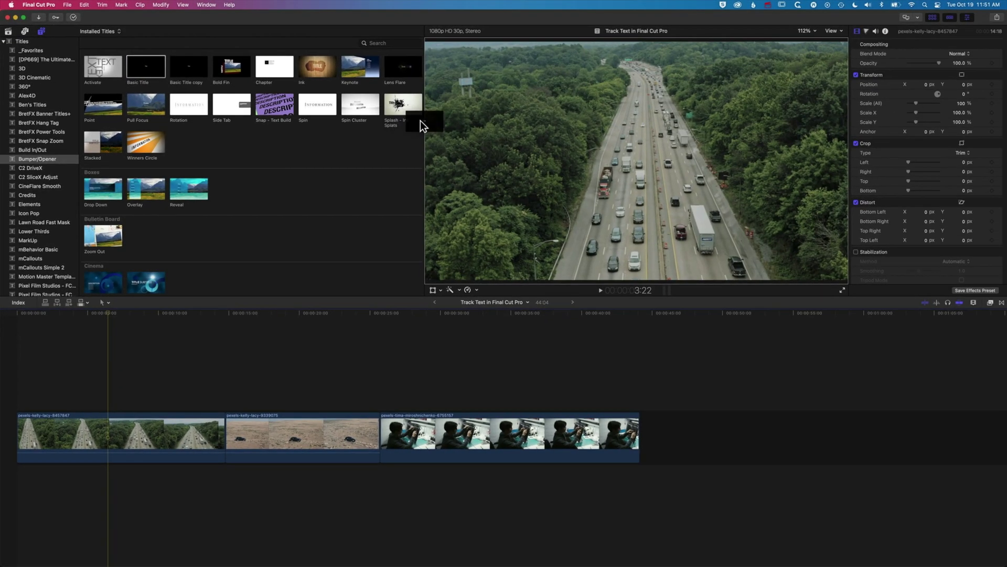
# Drop the Basic Title into the viewer and fit its tracker box around a car beside the white truck
pyautogui.moveTo(420, 121); pyautogui.dragTo(696, 245)
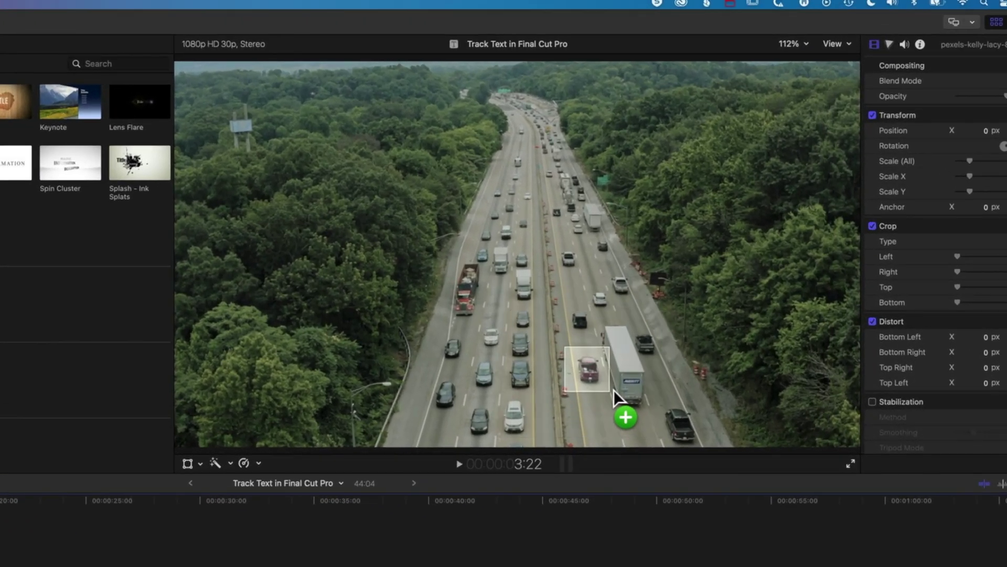
pyautogui.moveTo(614, 389)
pyautogui.mouseDown()
pyautogui.moveTo(553, 392)
pyautogui.moveTo(548, 367)
pyautogui.moveTo(654, 379)
pyautogui.moveTo(602, 384)
pyautogui.moveTo(515, 354)
pyautogui.moveTo(577, 367)
pyautogui.moveTo(615, 390)
pyautogui.mouseUp()
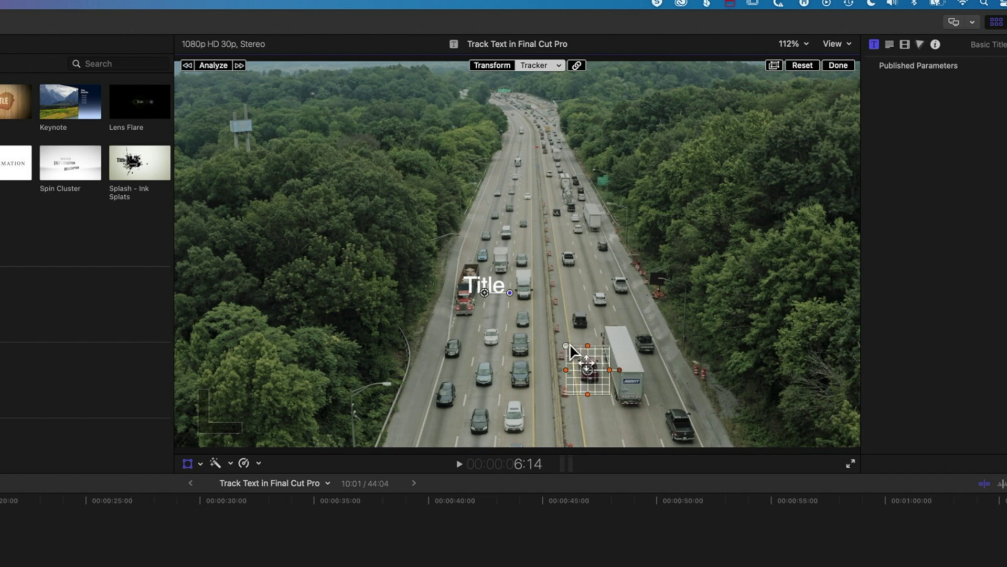
pyautogui.moveTo(566, 346)
pyautogui.mouseDown()
pyautogui.moveTo(574, 345)
pyautogui.moveTo(559, 344)
pyautogui.mouseUp()
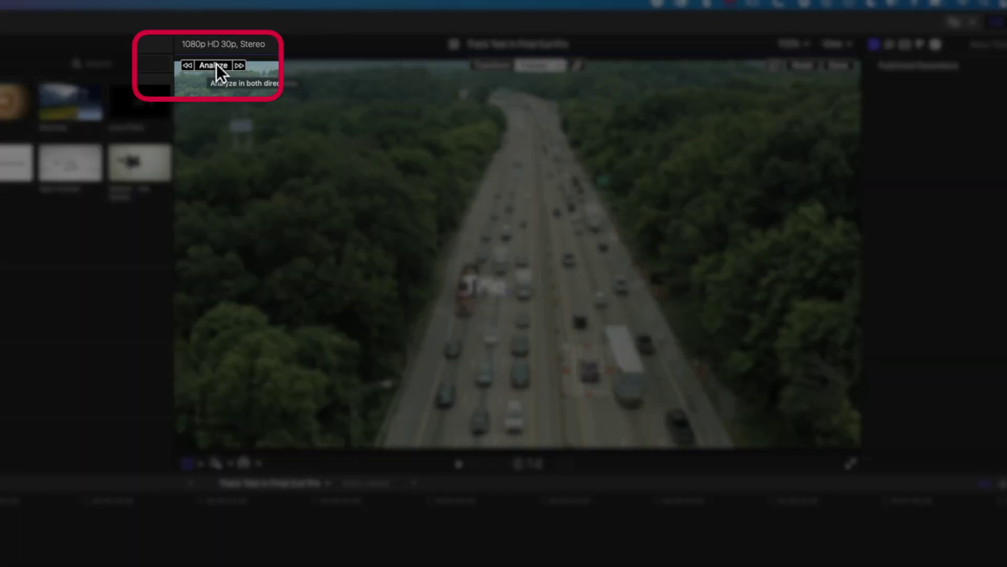
# Analyze the car's motion forward and shift the Basic Title clip 3 seconds 12 frames earlier
pyautogui.click(216, 64)
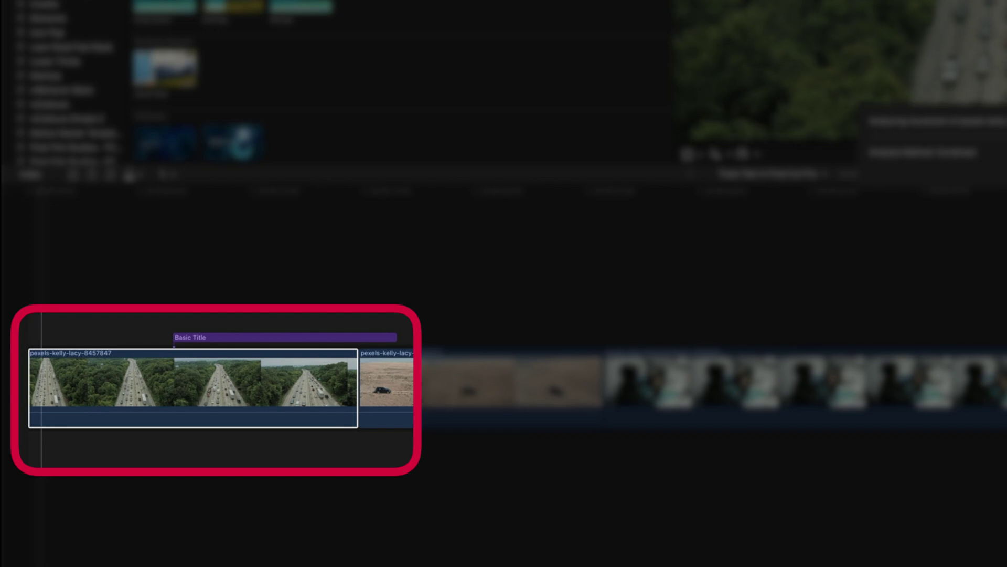
pyautogui.click(174, 338)
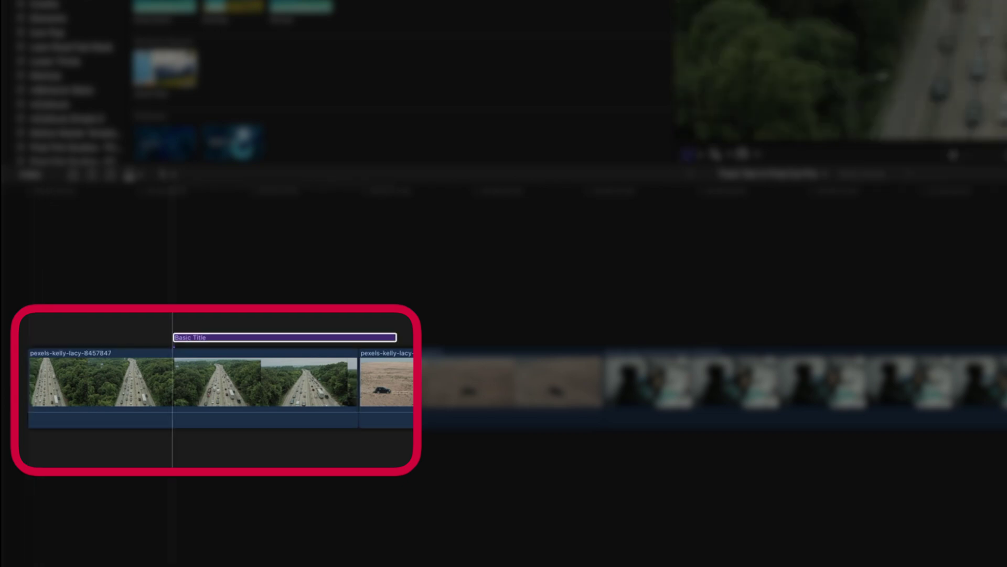
pyautogui.moveTo(239, 338); pyautogui.dragTo(165, 336)
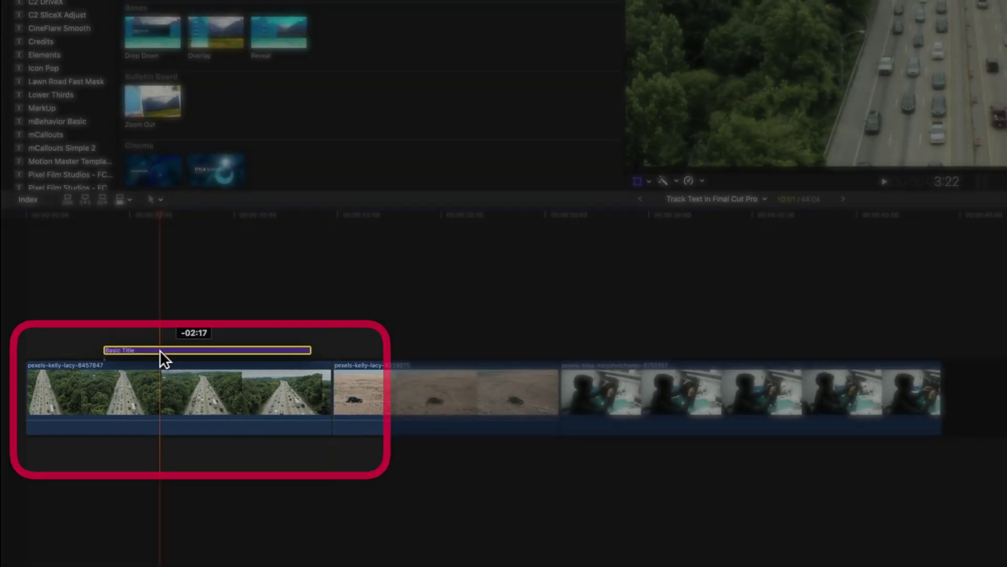
pyautogui.moveTo(111, 396); pyautogui.dragTo(114, 396)
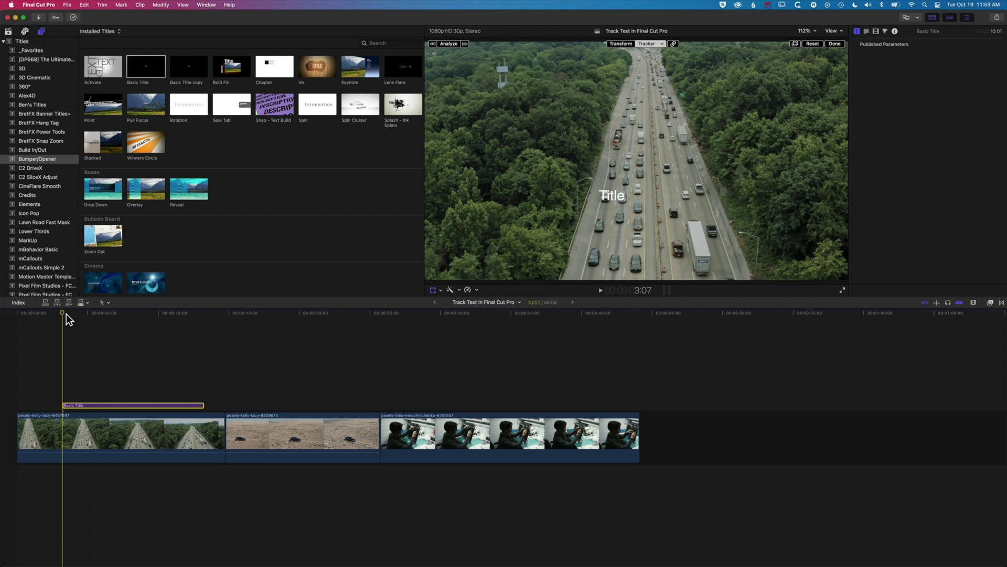
# Play and scrub the highway clip to review the tracked title, stopping around 10:26
pyautogui.press('space')
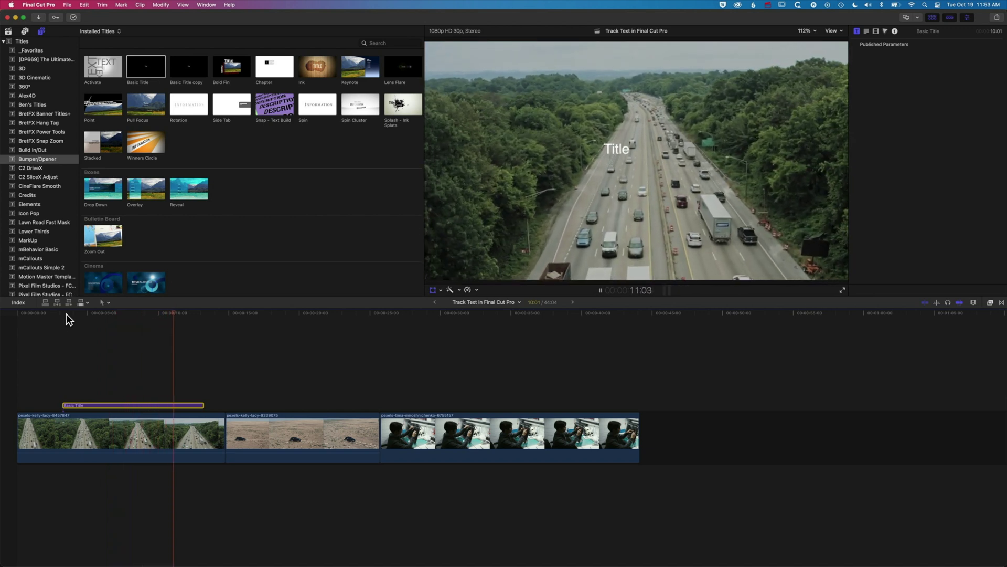
pyautogui.click(216, 313)
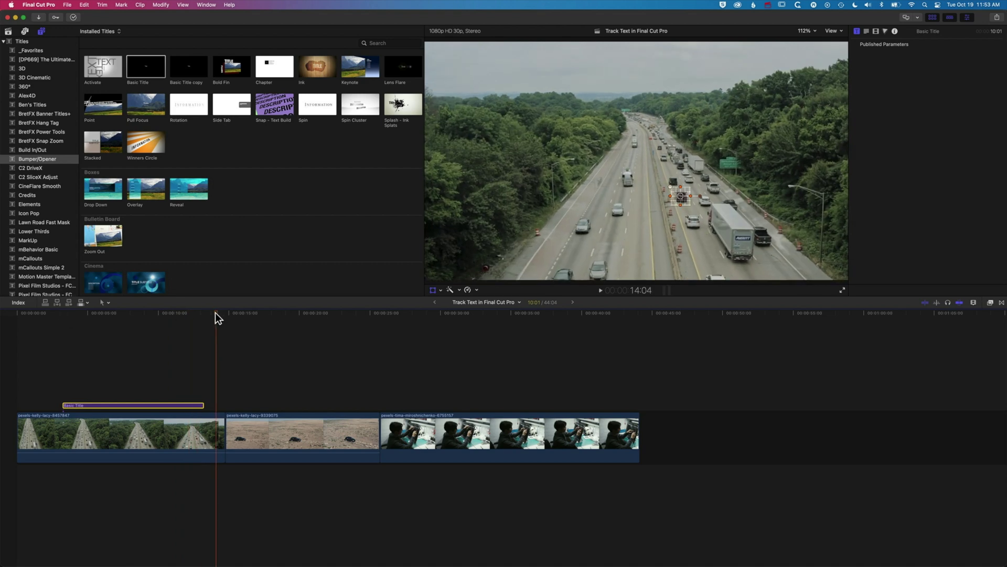
pyautogui.moveTo(213, 313); pyautogui.dragTo(99, 311)
pyautogui.press('space')
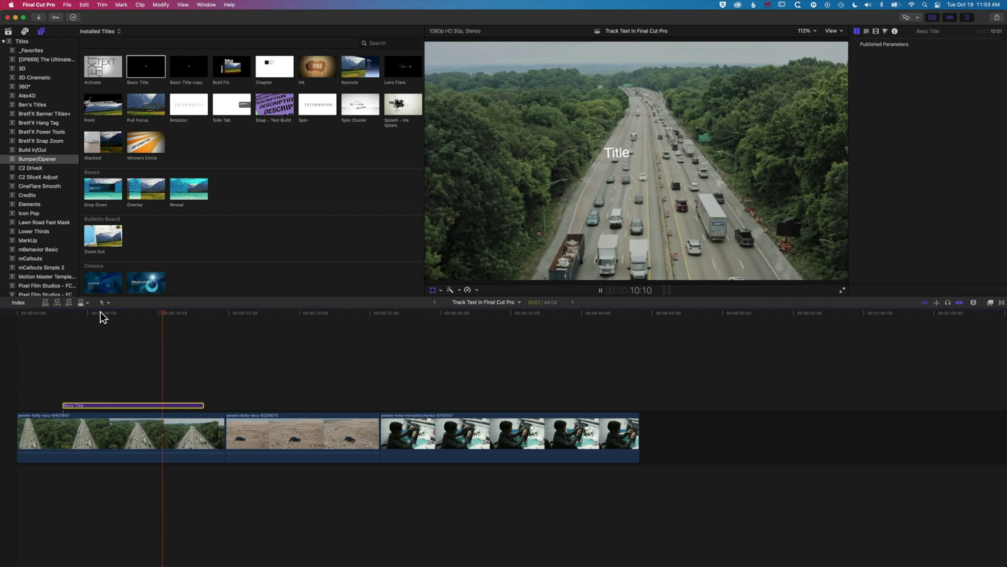
pyautogui.press('space')
pyautogui.moveTo(174, 313)
pyautogui.mouseDown()
pyautogui.moveTo(159, 311)
pyautogui.moveTo(170, 310)
pyautogui.mouseUp()
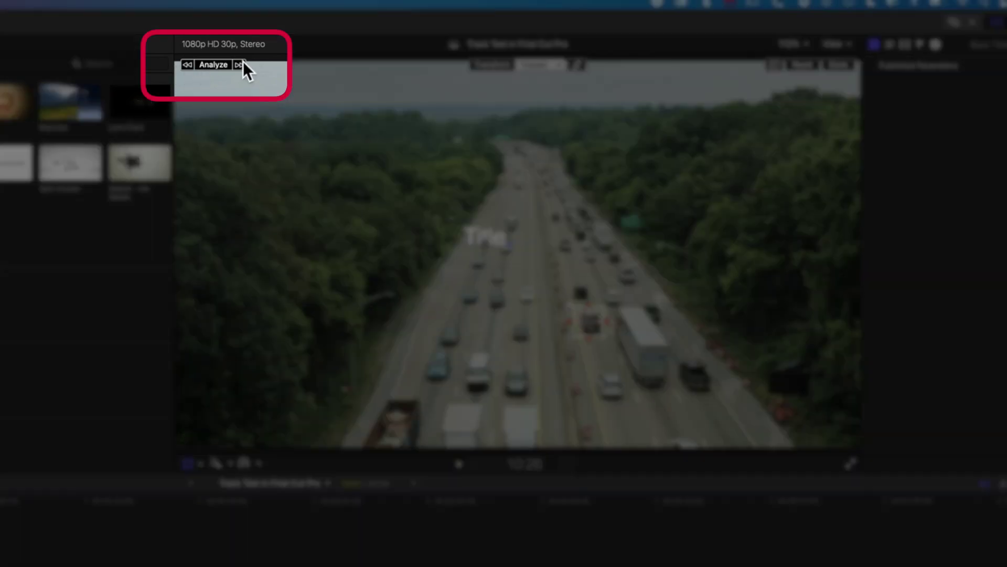
# Analyze the car backward, review tracking from before the title to 9:01, then select the highway clip
pyautogui.click(188, 64)
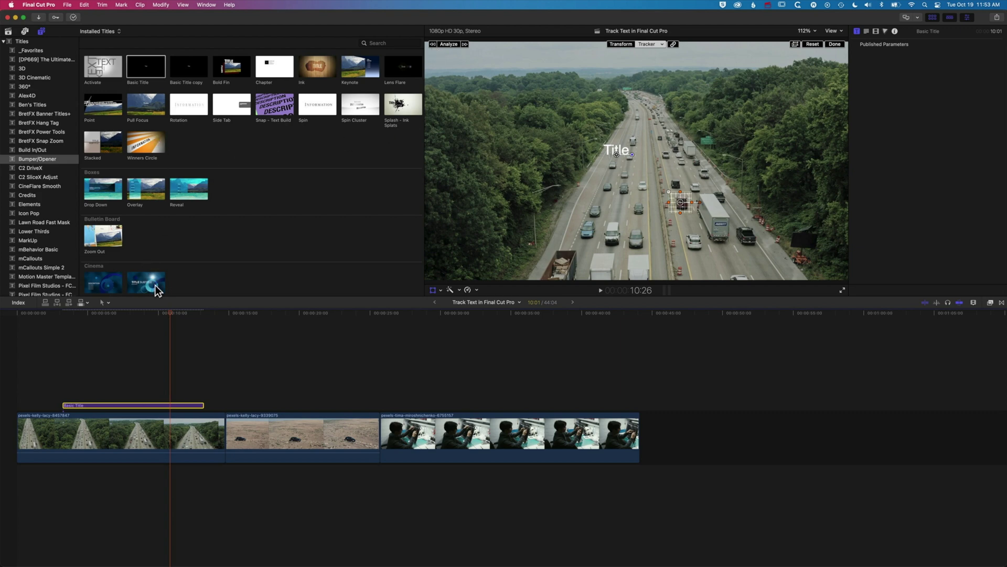
pyautogui.moveTo(171, 313); pyautogui.dragTo(54, 315)
pyautogui.press('space')
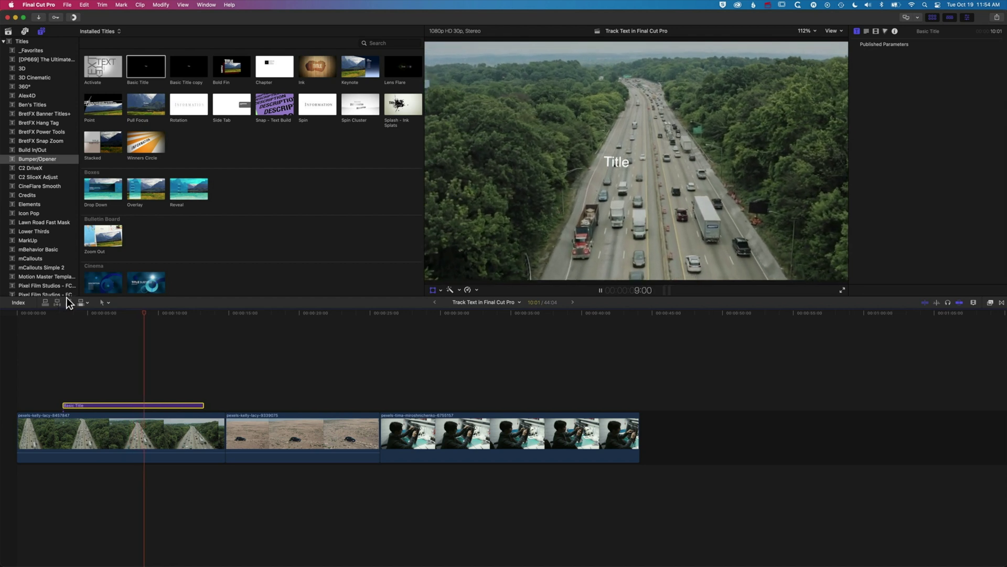
pyautogui.press('space')
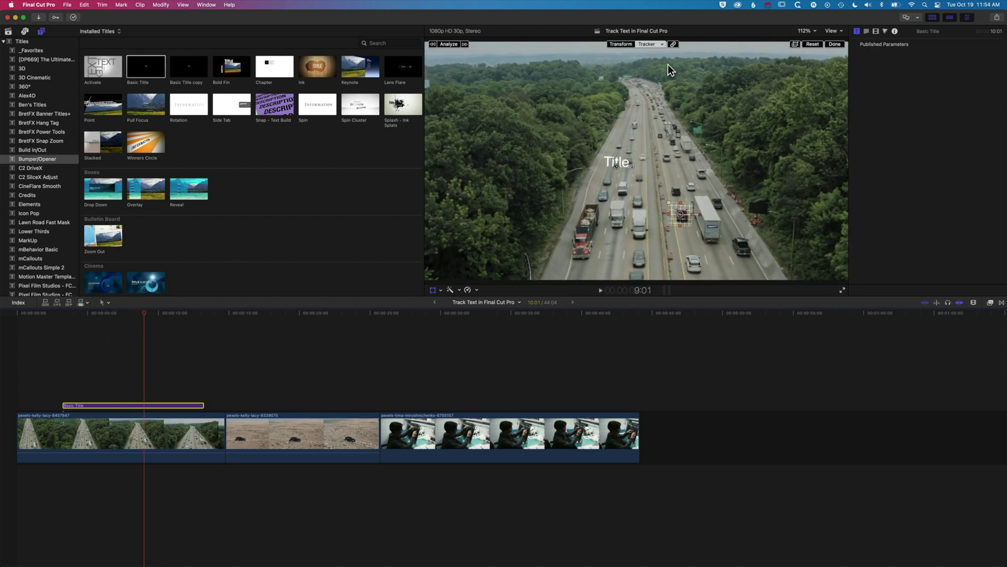
pyautogui.click(147, 433)
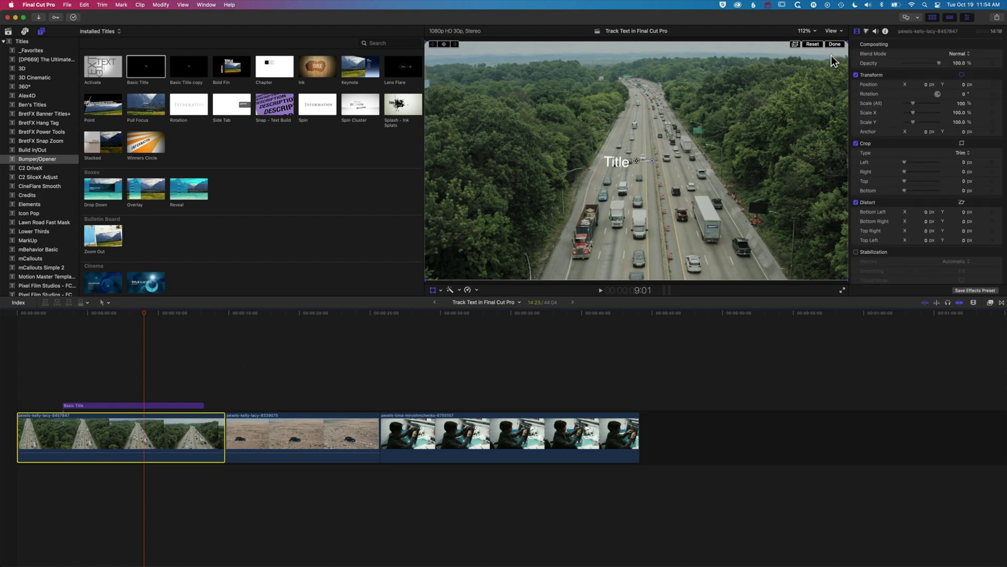
# Change the Object Track analysis method from Automatic to Combined, then scrub onto the title's last frame
pyautogui.scroll(-5, 906, 152)
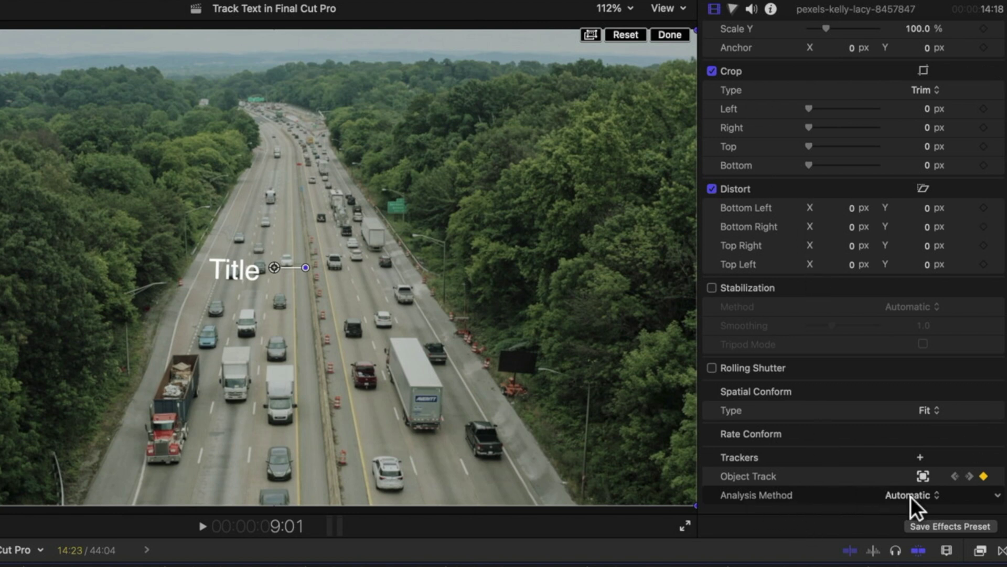
pyautogui.click(935, 495)
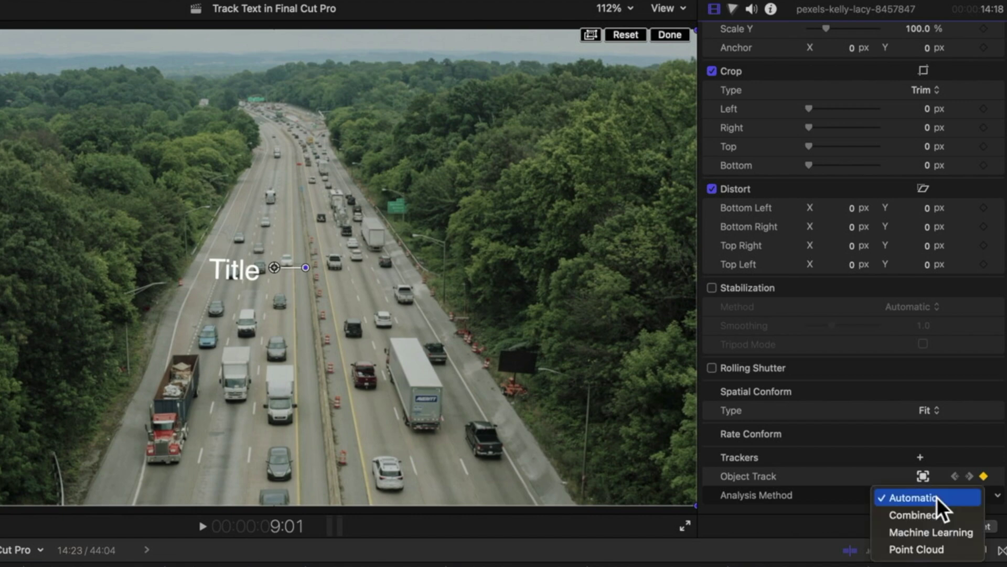
pyautogui.click(931, 515)
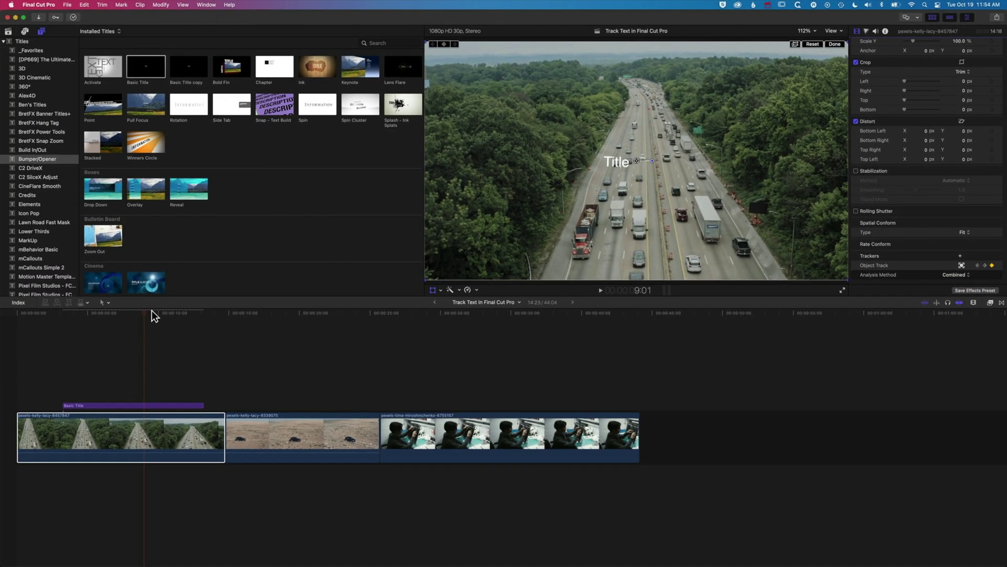
pyautogui.moveTo(144, 312); pyautogui.dragTo(200, 319)
pyautogui.press('Left')
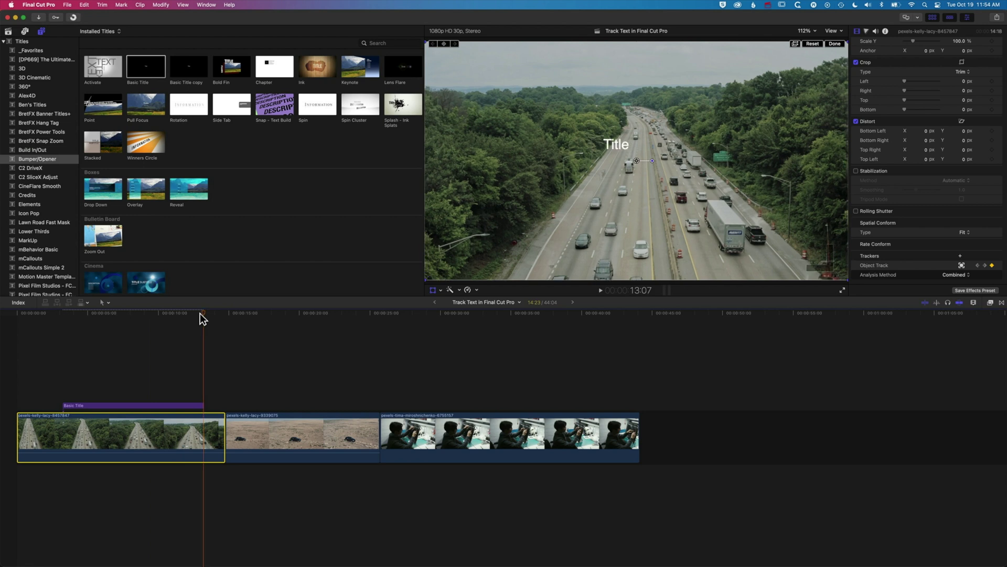
# Select the Basic Title clip and rerun the backward car analysis using the Combined method
pyautogui.click(185, 405)
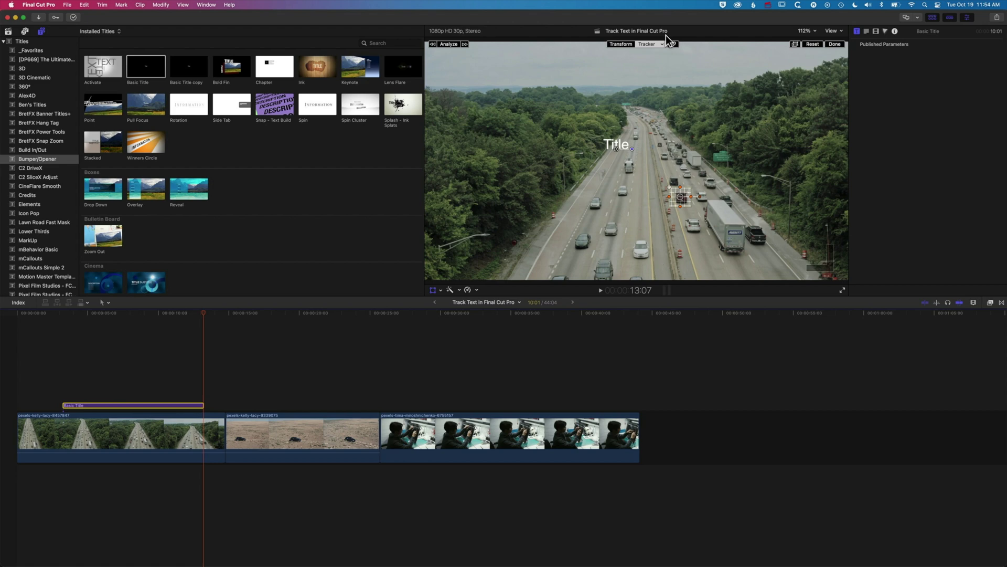
pyautogui.click(433, 44)
# At 8:08, change the title text to 'A TRUCK' followed by a heavy right arrow
pyautogui.click(133, 313)
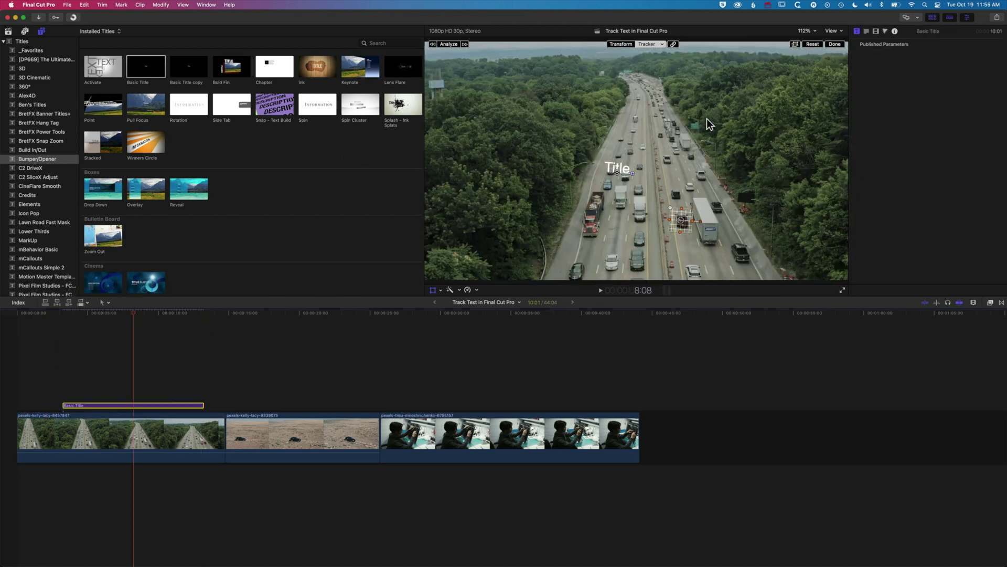
pyautogui.click(867, 32)
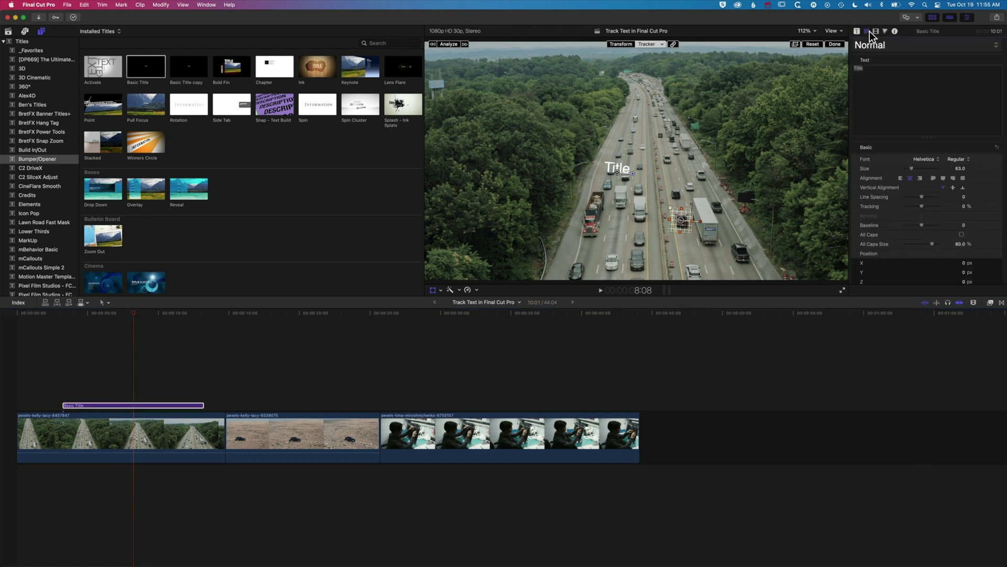
pyautogui.write('A TRUCK')
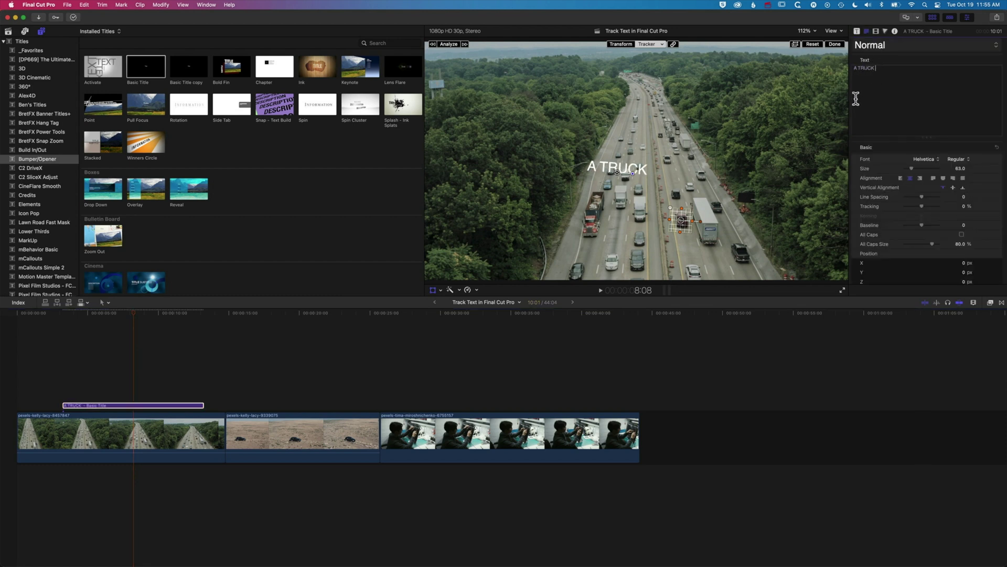
pyautogui.press('ctrl+super+space')
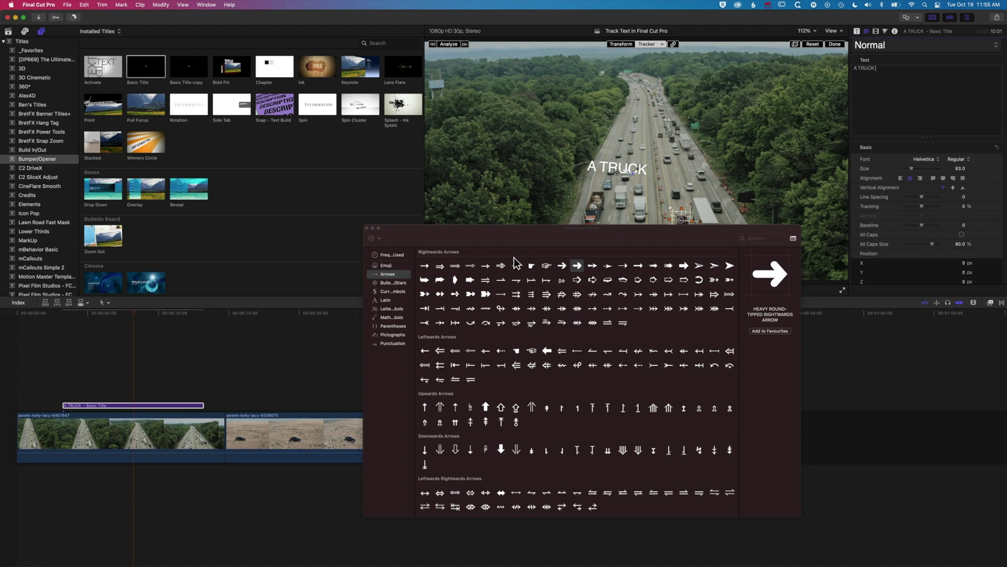
pyautogui.doubleClick(577, 266)
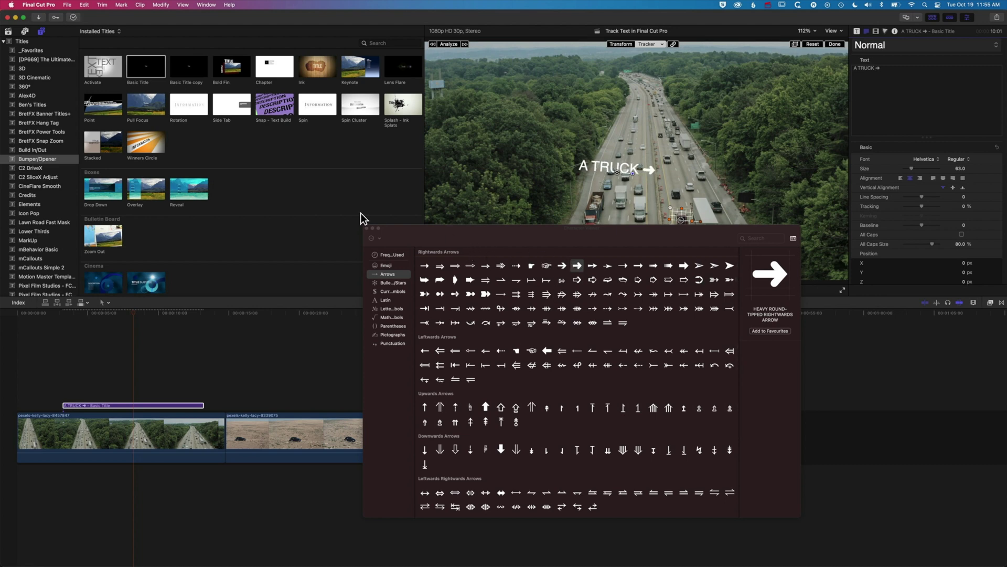
pyautogui.click(368, 228)
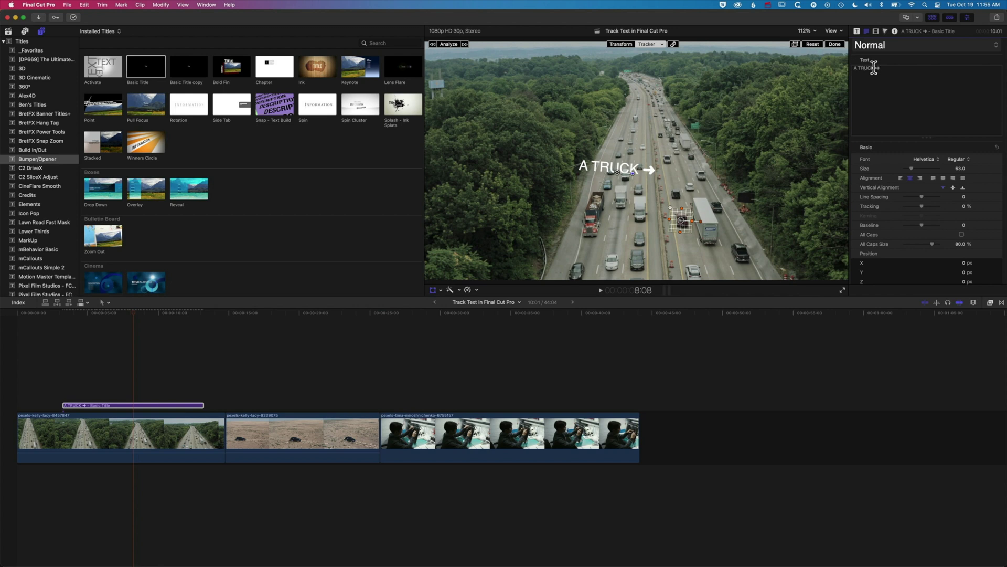
# Make the 'A TRUCK →' text bold and enlarge it to about size 133
pyautogui.moveTo(874, 68); pyautogui.dragTo(840, 67)
pyautogui.click(952, 159)
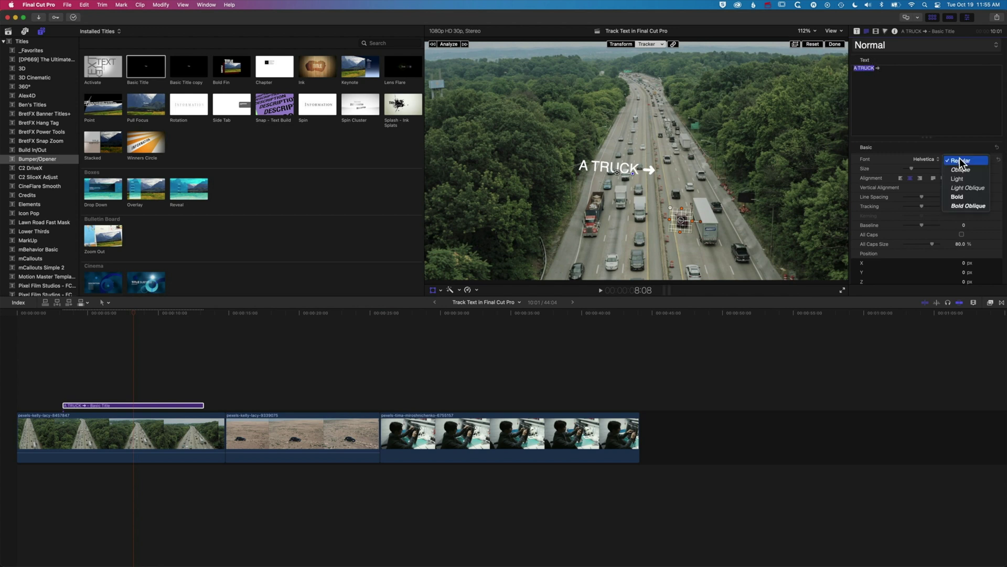
pyautogui.click(965, 195)
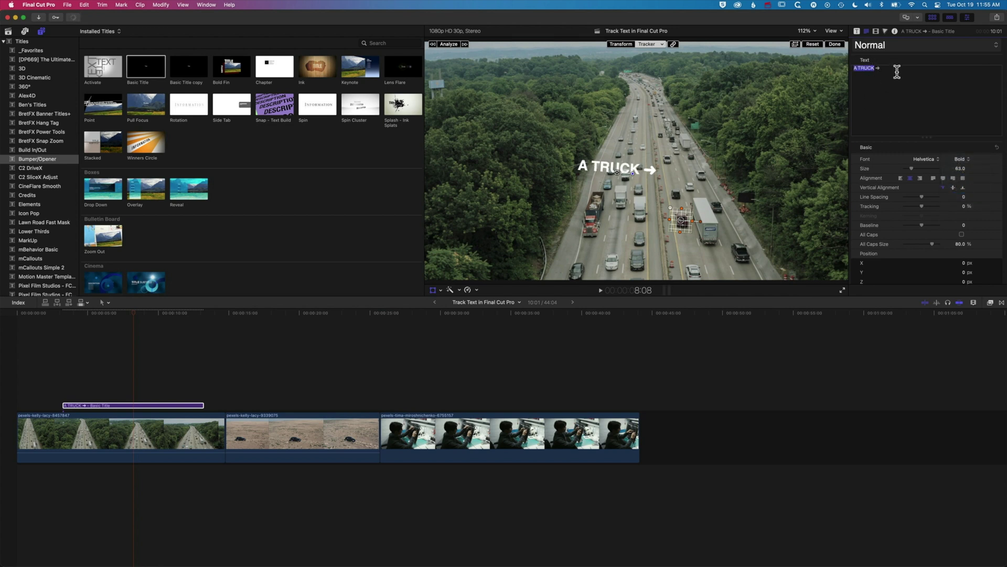
pyautogui.moveTo(911, 169); pyautogui.dragTo(920, 168)
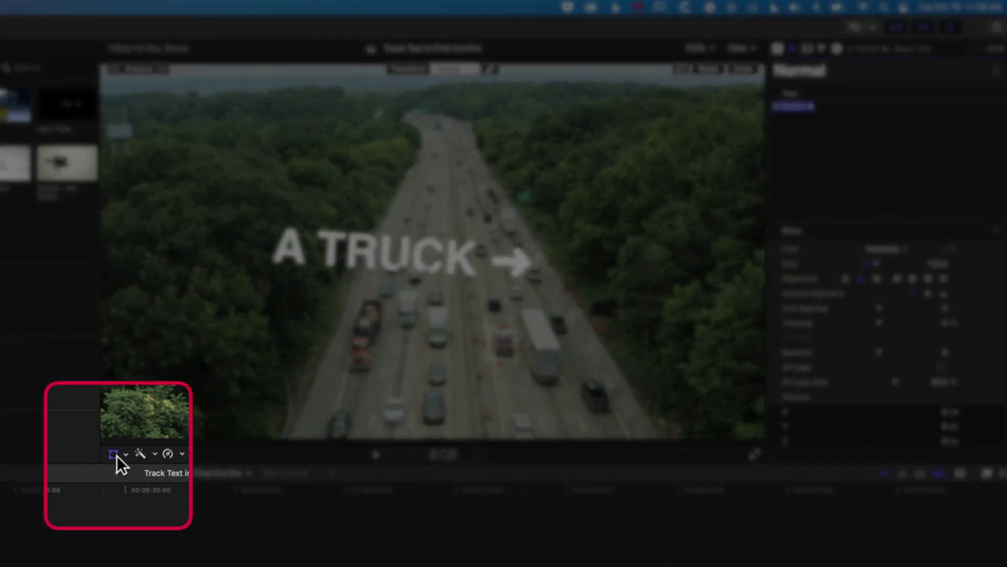
# Drag the 'A TRUCK →' title to the lower left and play through to confirm it follows the car
pyautogui.moveTo(355, 258); pyautogui.dragTo(316, 326)
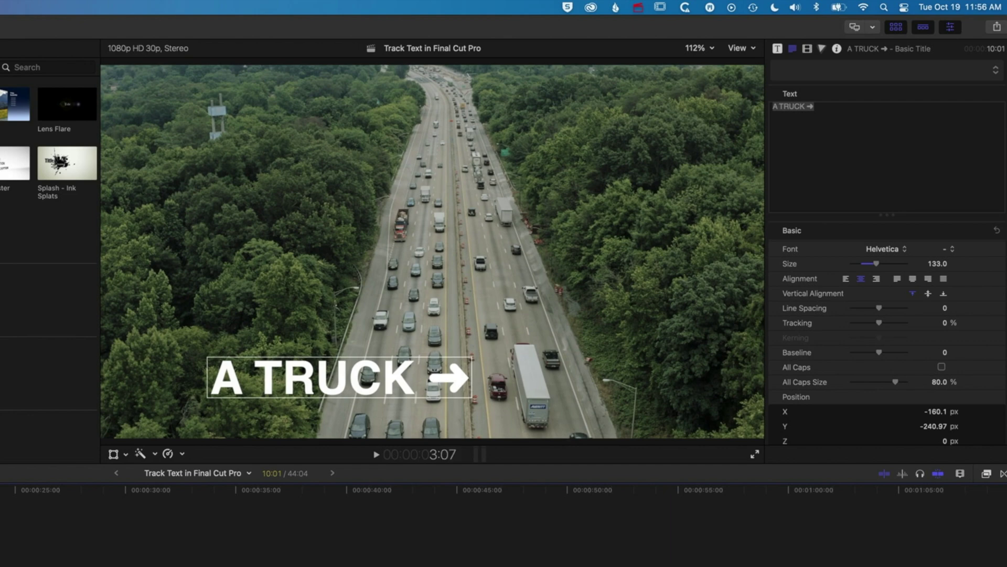
pyautogui.press('l')
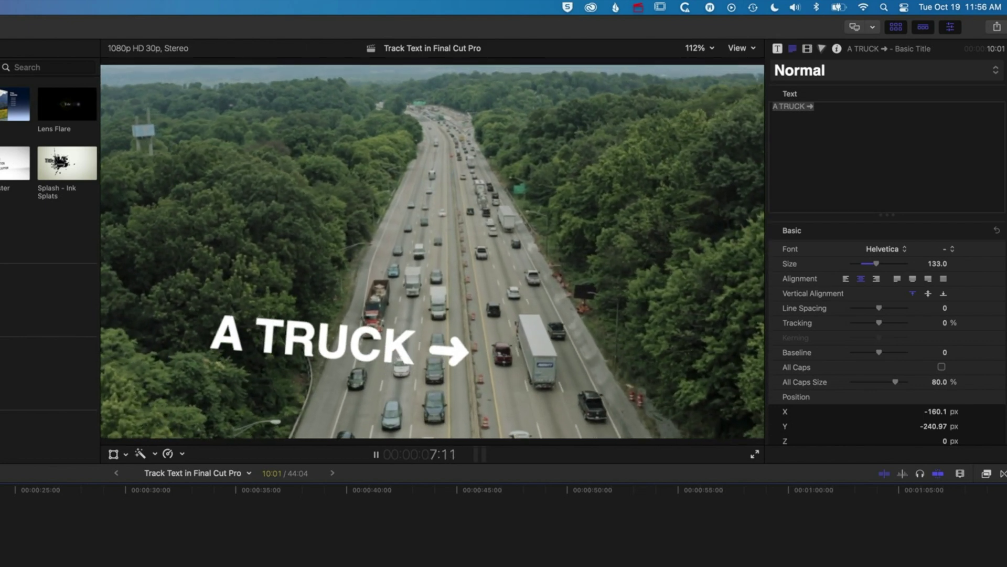
pyautogui.press('space')
pyautogui.press('Left')
pyautogui.press('Right')
pyautogui.press('Left')
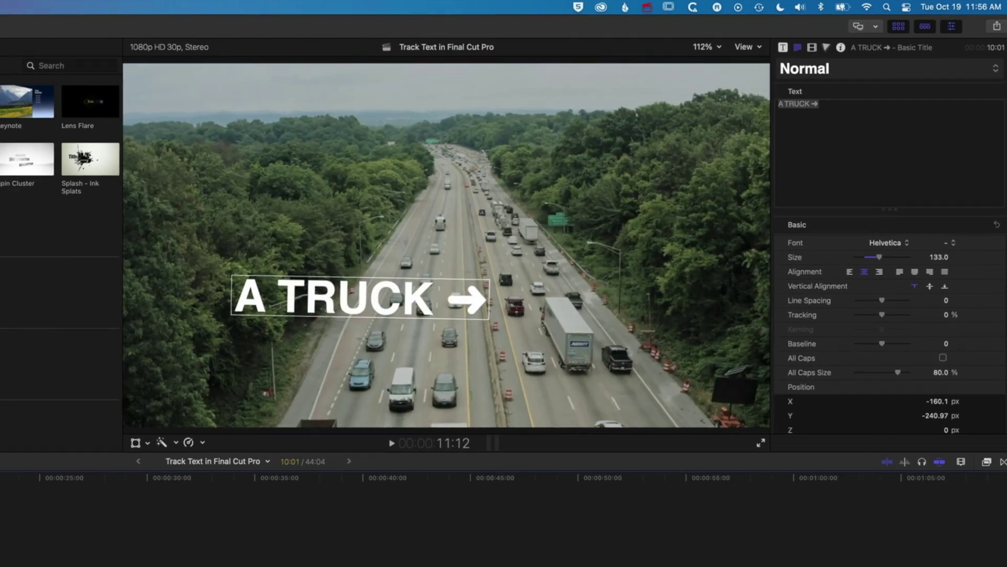
pyautogui.moveTo(74, 317); pyautogui.dragTo(65, 317)
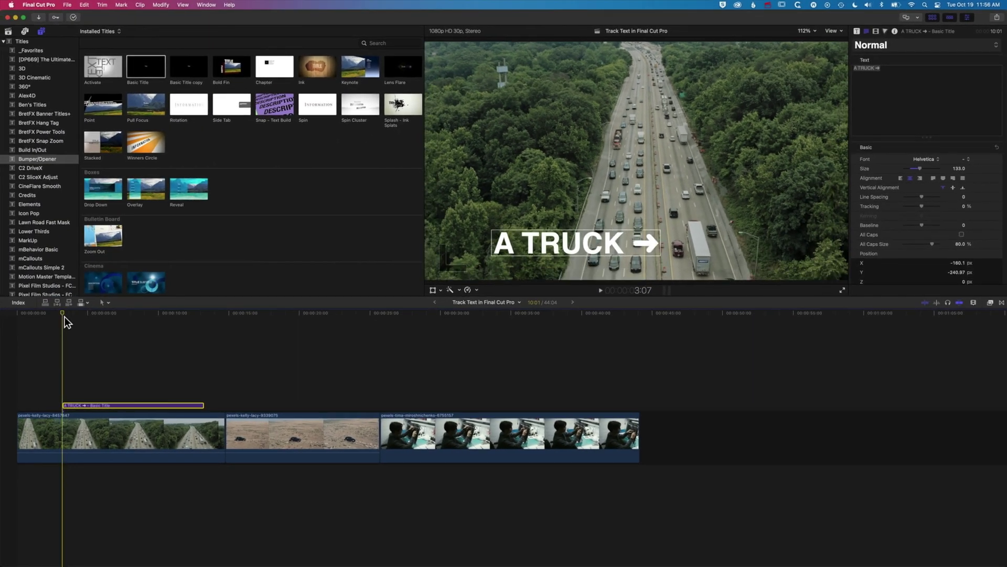
# Track the A TRUCK → title to the white truck, then play it back to check
pyautogui.click(110, 436)
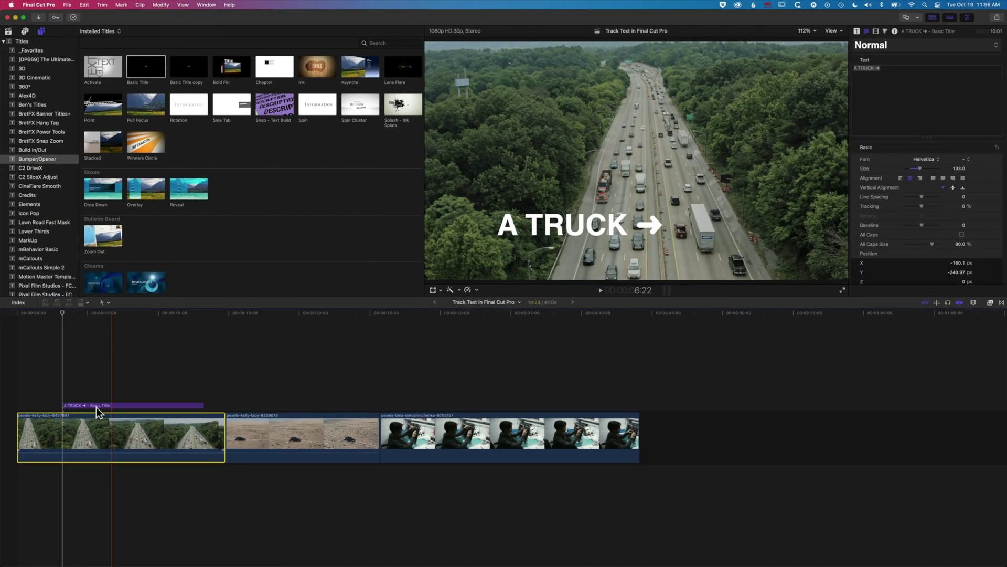
pyautogui.click(93, 405)
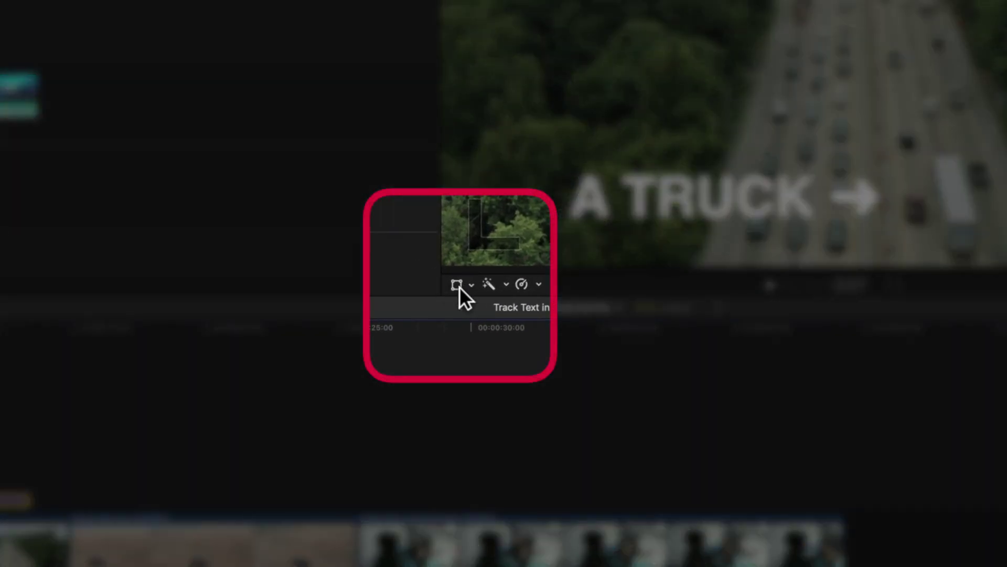
pyautogui.click(458, 285)
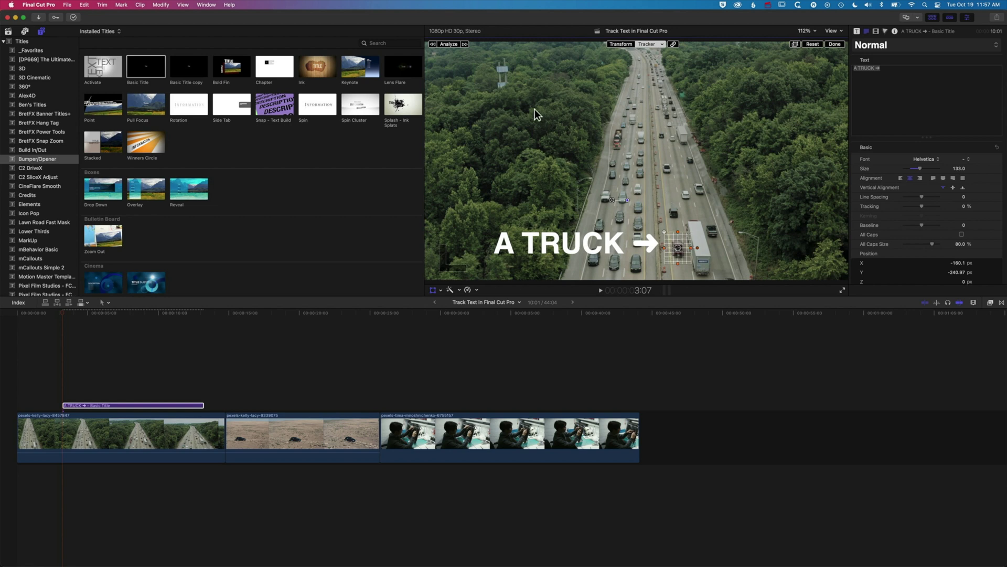
pyautogui.click(466, 45)
pyautogui.click(51, 312)
pyautogui.press('space')
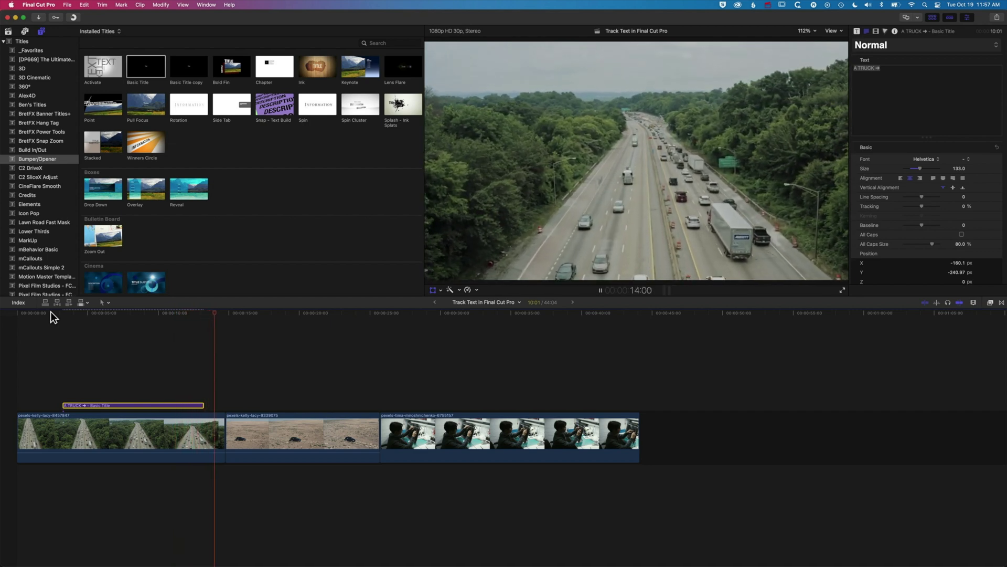
pyautogui.press('space')
pyautogui.press('Up')
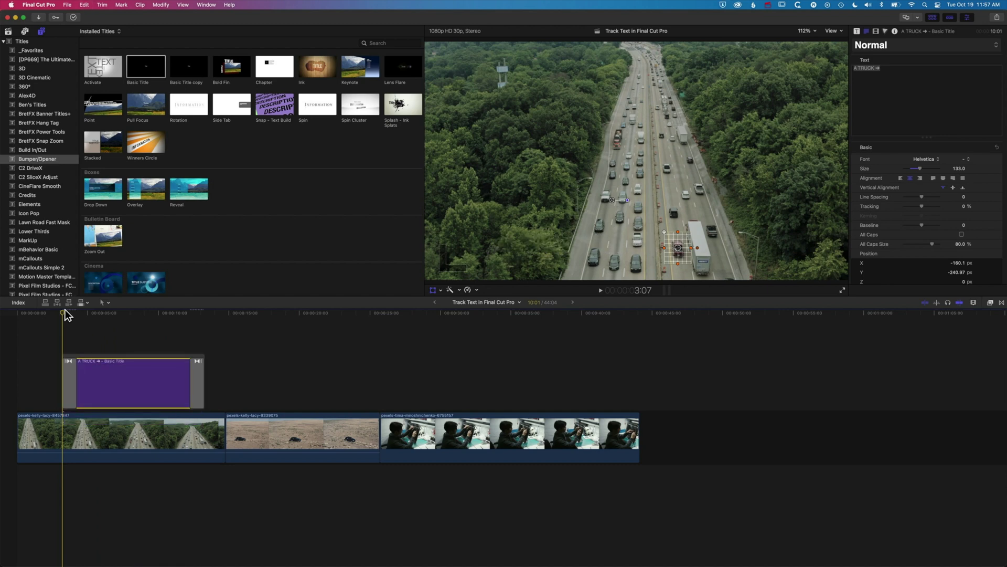
pyautogui.hotkey('shift', '/')
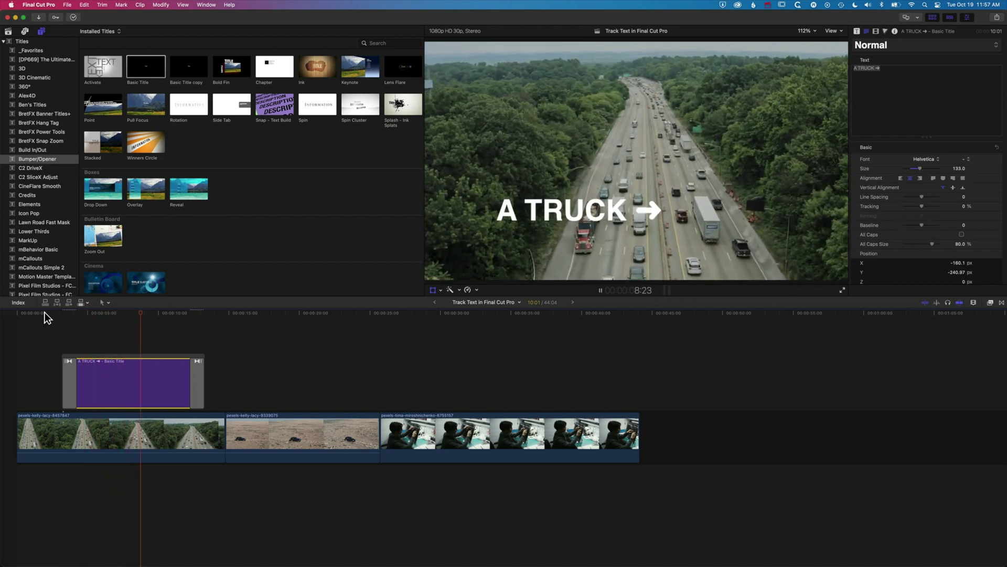
pyautogui.press('space')
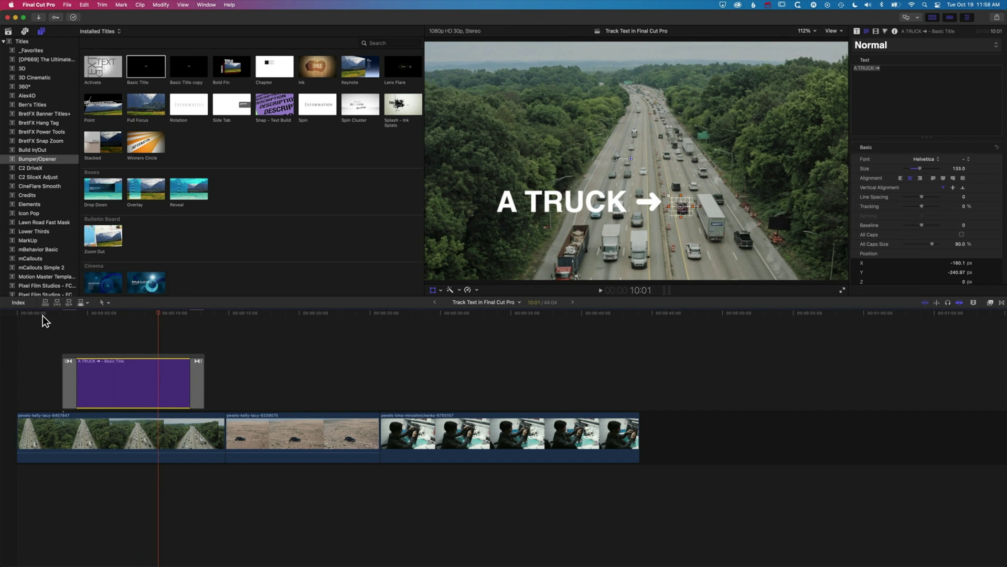
# Set the highway clip's Color Board exposure to Shadows 51%, Midtones -31%, Highlights -73%
pyautogui.click(91, 427)
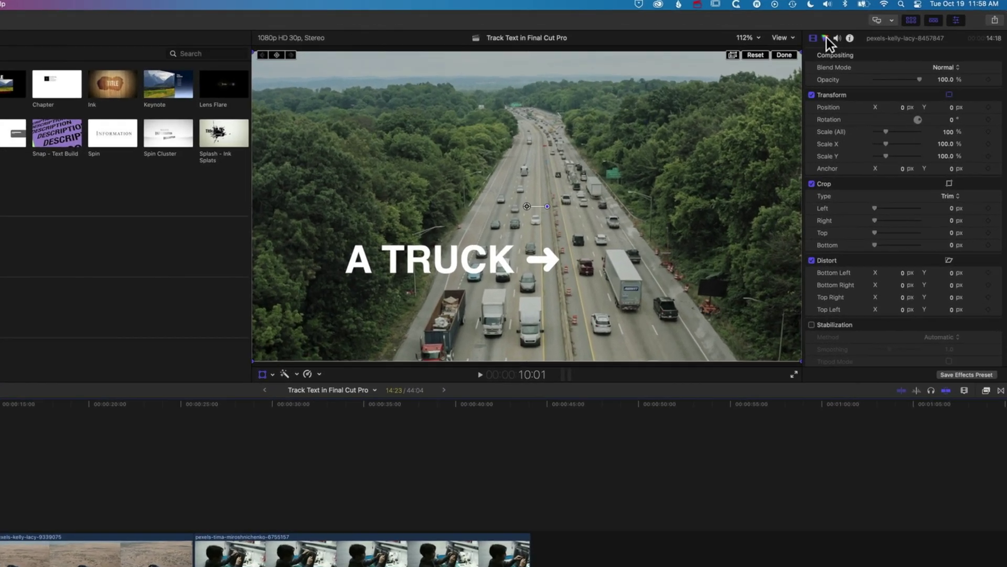
pyautogui.click(866, 31)
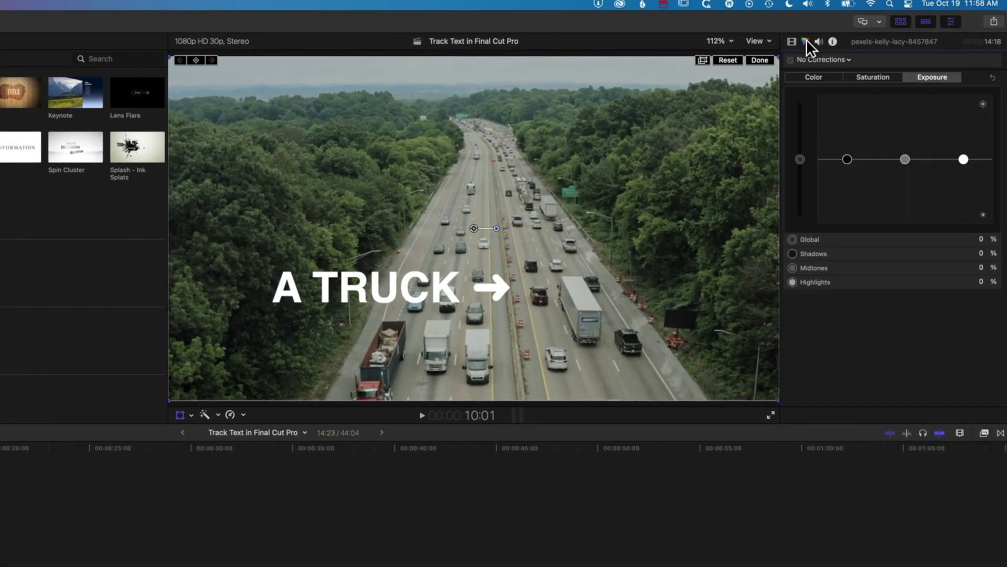
pyautogui.moveTo(846, 160); pyautogui.dragTo(847, 134)
pyautogui.moveTo(965, 160); pyautogui.dragTo(965, 200)
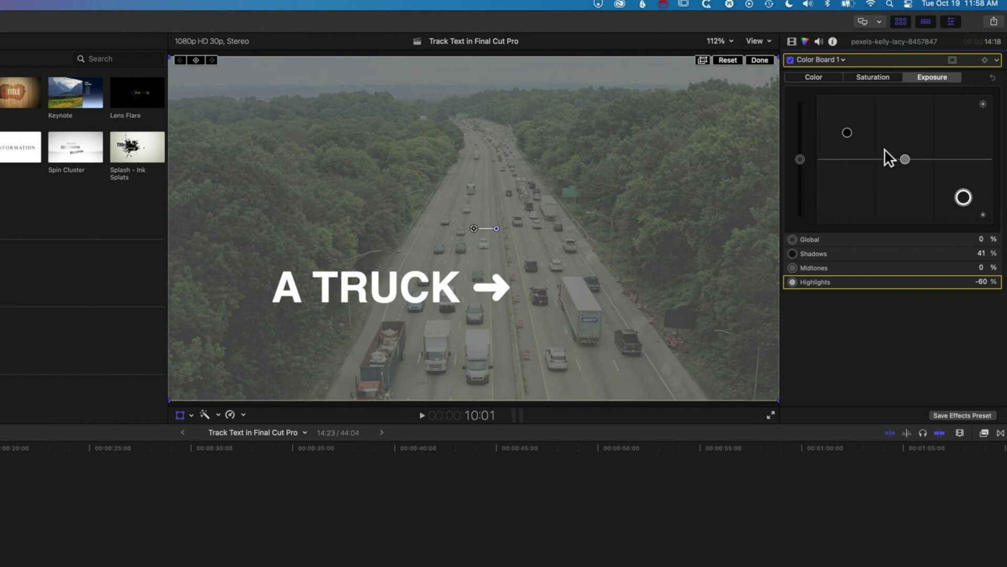
pyautogui.moveTo(906, 159); pyautogui.dragTo(905, 174)
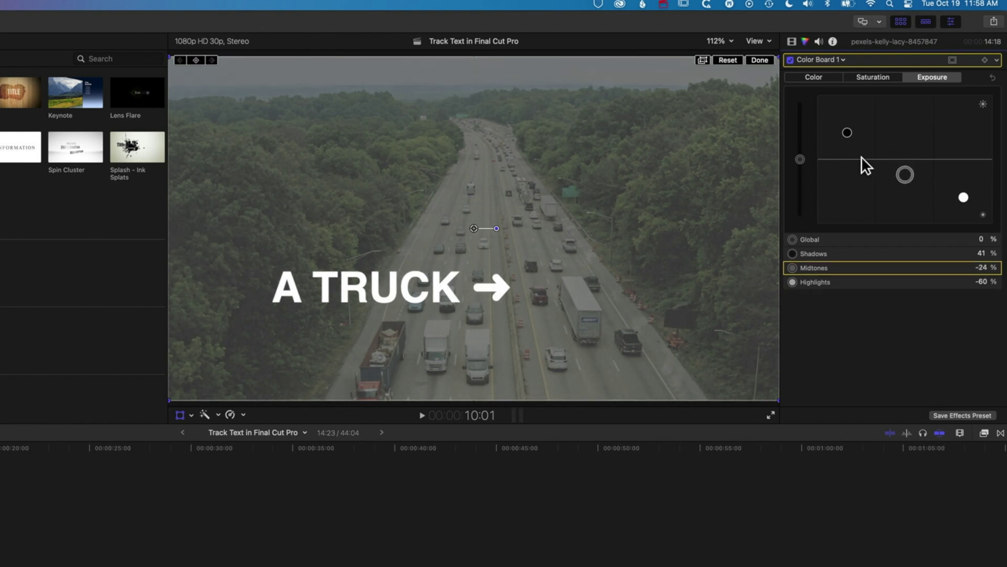
pyautogui.moveTo(850, 131); pyautogui.dragTo(851, 125)
pyautogui.moveTo(909, 176); pyautogui.dragTo(909, 181)
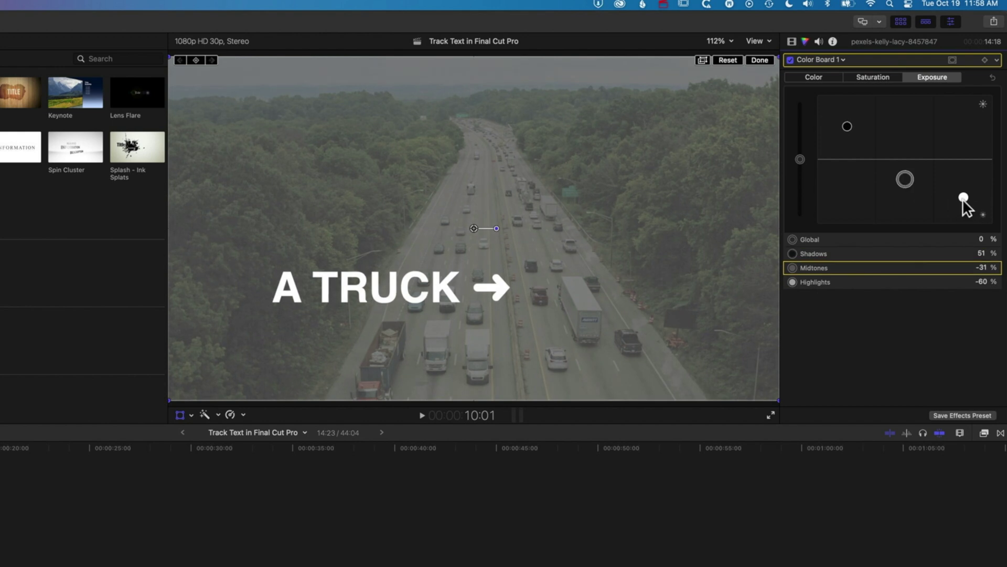
pyautogui.moveTo(963, 198); pyautogui.dragTo(964, 206)
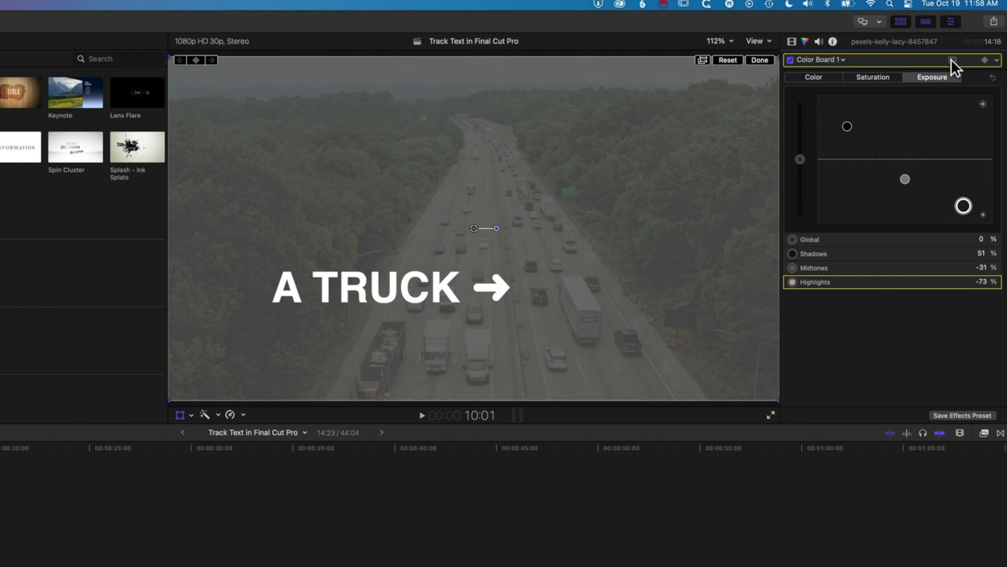
# Add a shape mask to the exposure correction
pyautogui.click(952, 59)
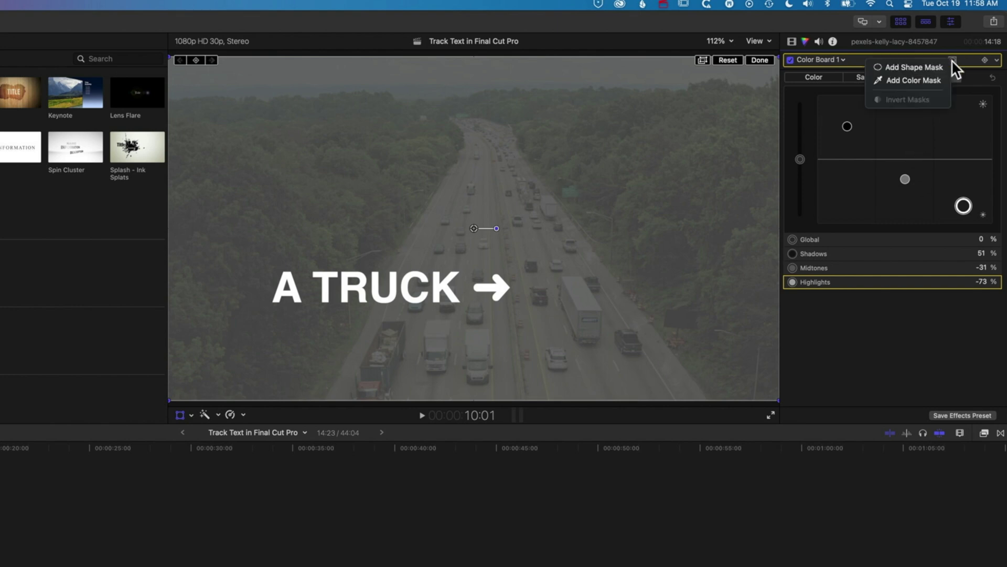
pyautogui.click(918, 66)
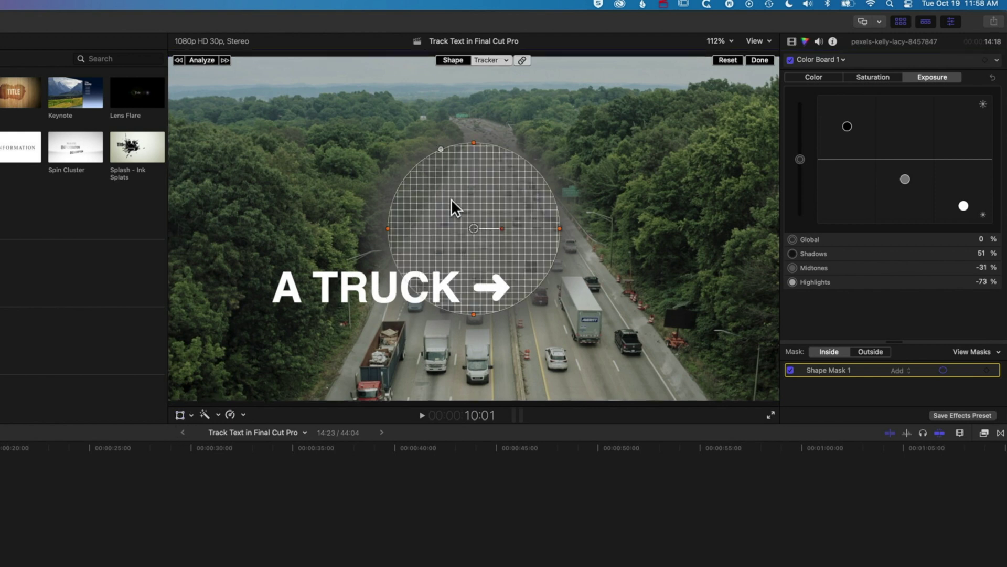
pyautogui.click(455, 59)
pyautogui.click(488, 58)
pyautogui.click(453, 58)
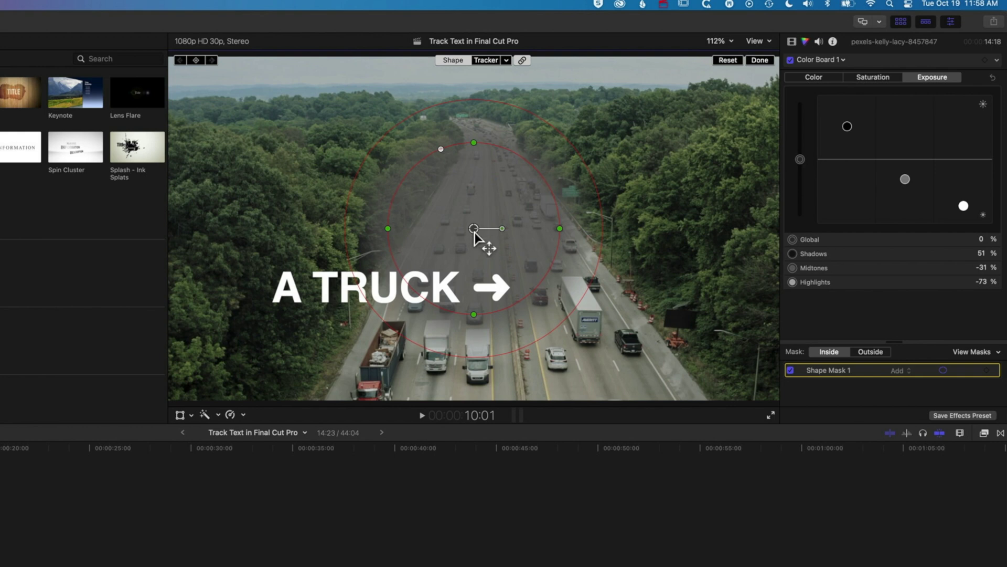
# Move the mask onto the trucks, squash it into a narrow ellipse and tighten its feather
pyautogui.moveTo(474, 230); pyautogui.dragTo(541, 295)
pyautogui.moveTo(542, 210); pyautogui.dragTo(543, 247)
pyautogui.moveTo(456, 296); pyautogui.dragTo(496, 297)
pyautogui.moveTo(531, 204); pyautogui.dragTo(539, 231)
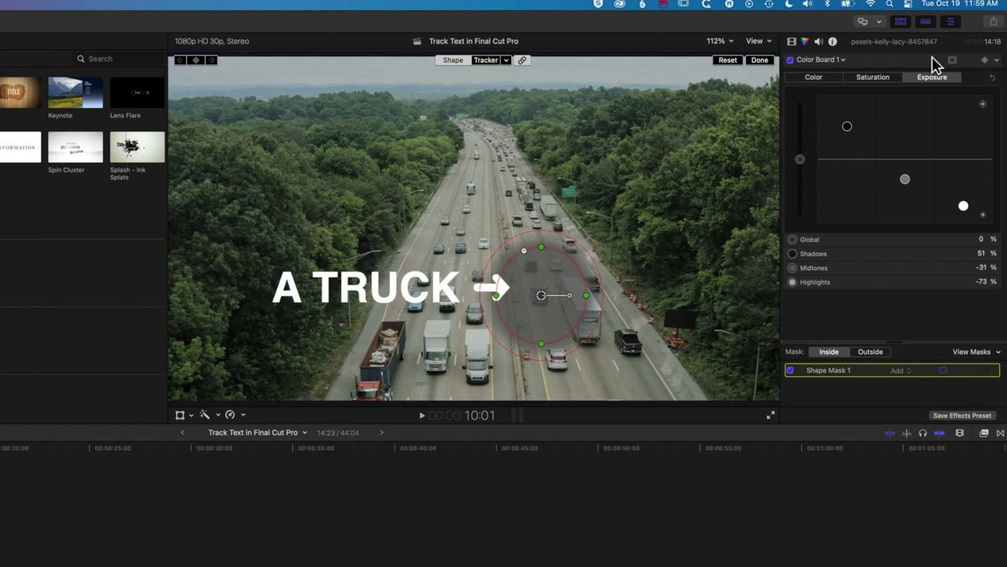
# Invert Shape Mask 1, track it to the trucks, and return the playhead to 9:28
pyautogui.click(996, 61)
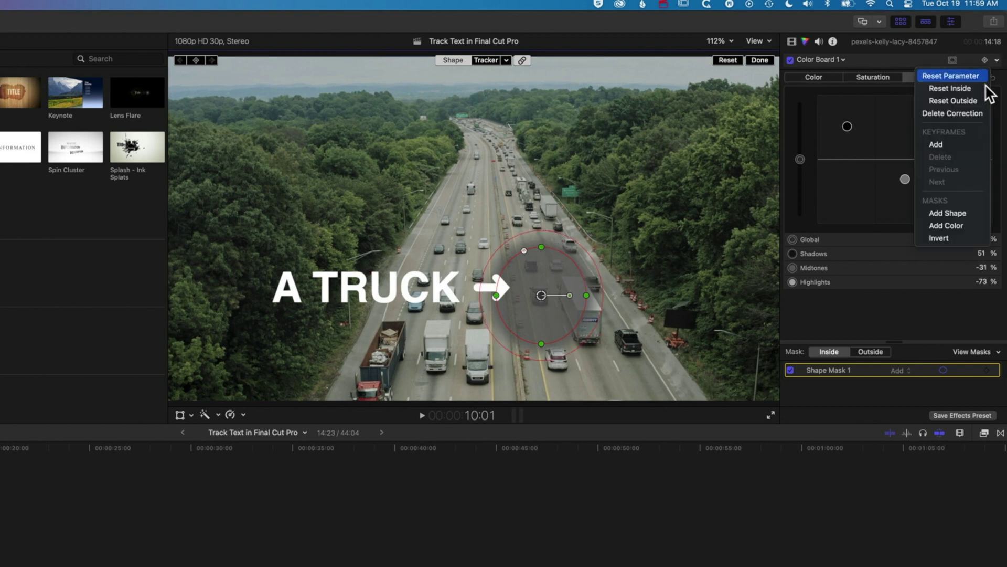
pyautogui.click(953, 237)
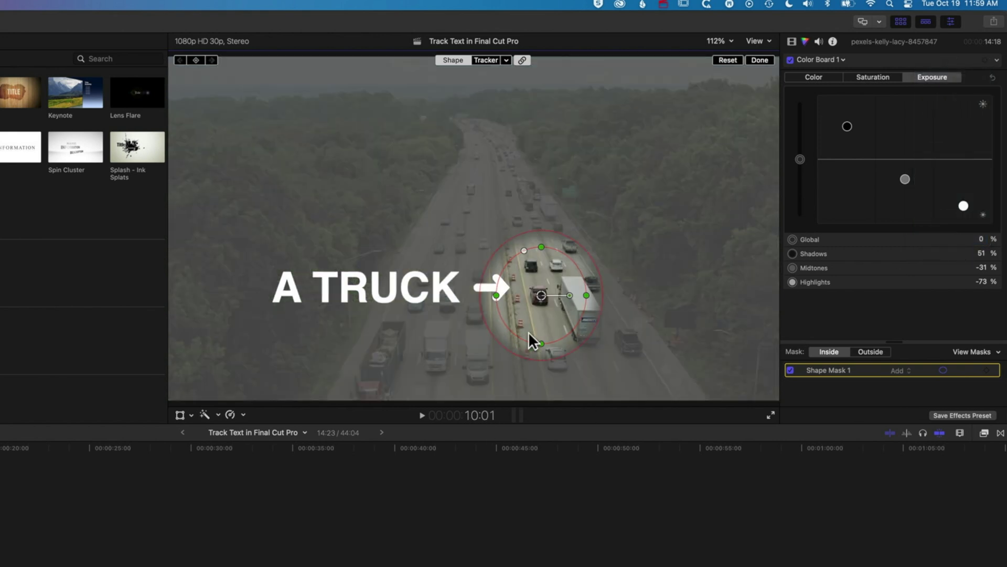
pyautogui.click(483, 59)
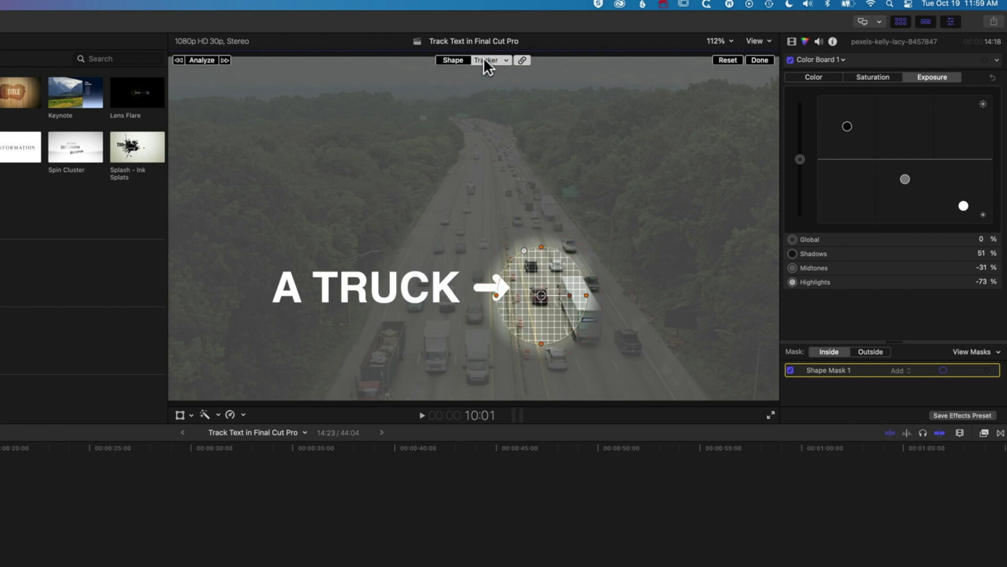
pyautogui.click(196, 58)
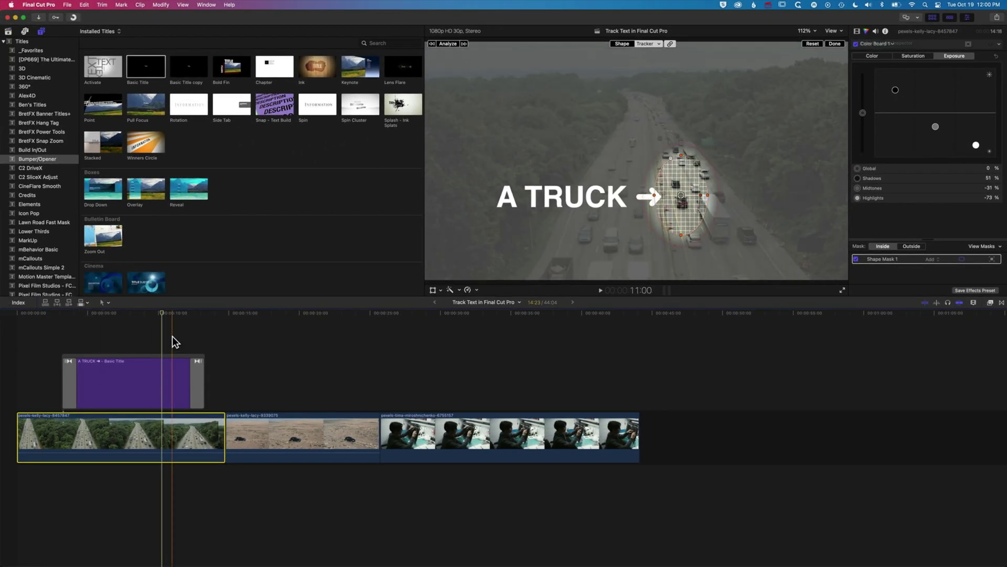
pyautogui.moveTo(161, 309); pyautogui.dragTo(156, 309)
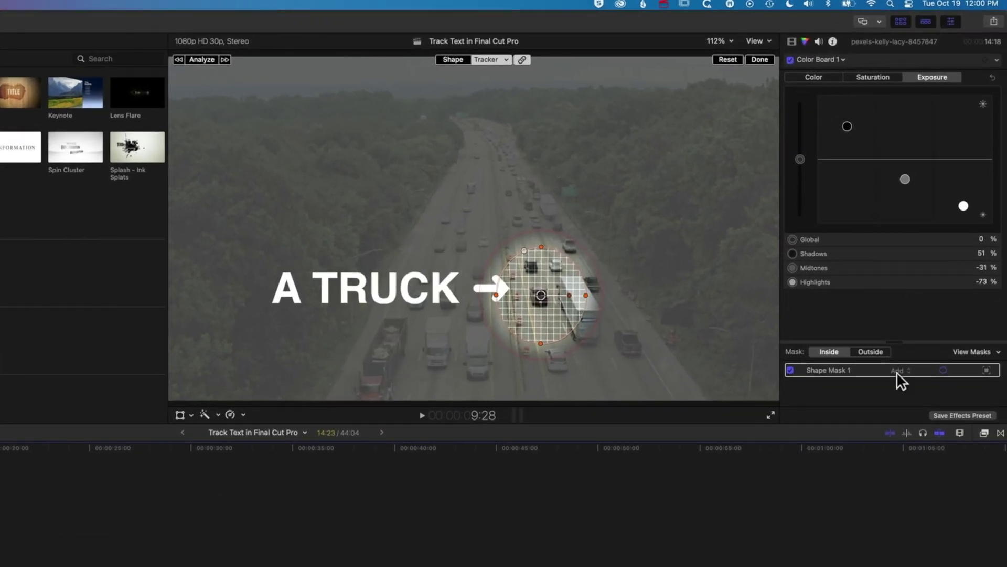
# Set Object Track 2's analysis method to Combined and analyze the truck
pyautogui.scroll(-5, 887, 341)
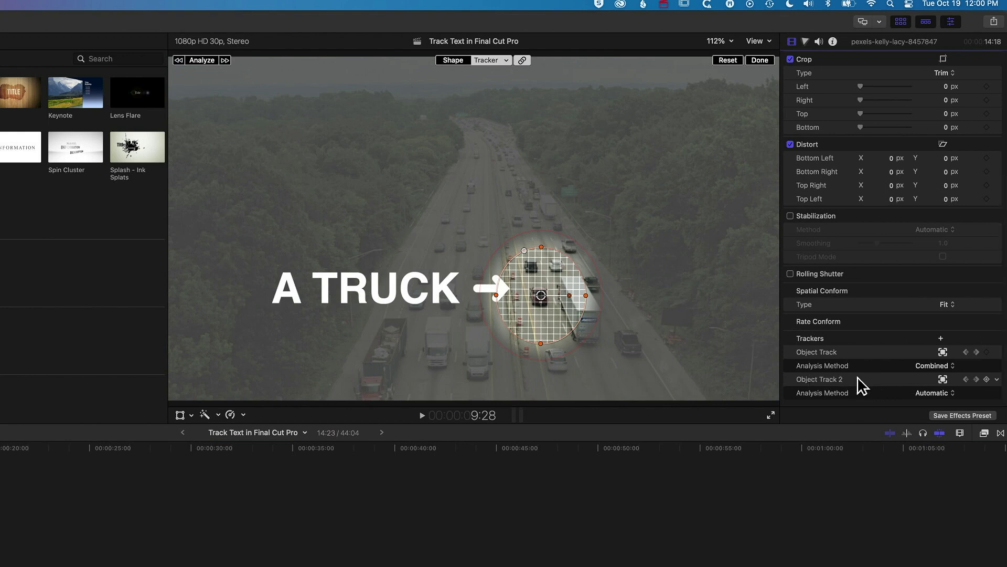
pyautogui.click(930, 393)
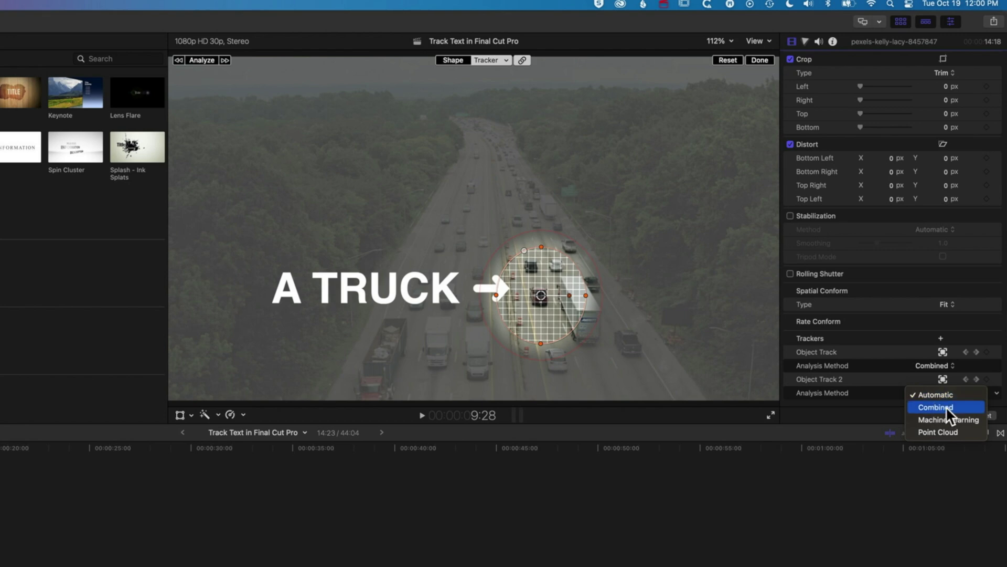
pyautogui.click(946, 406)
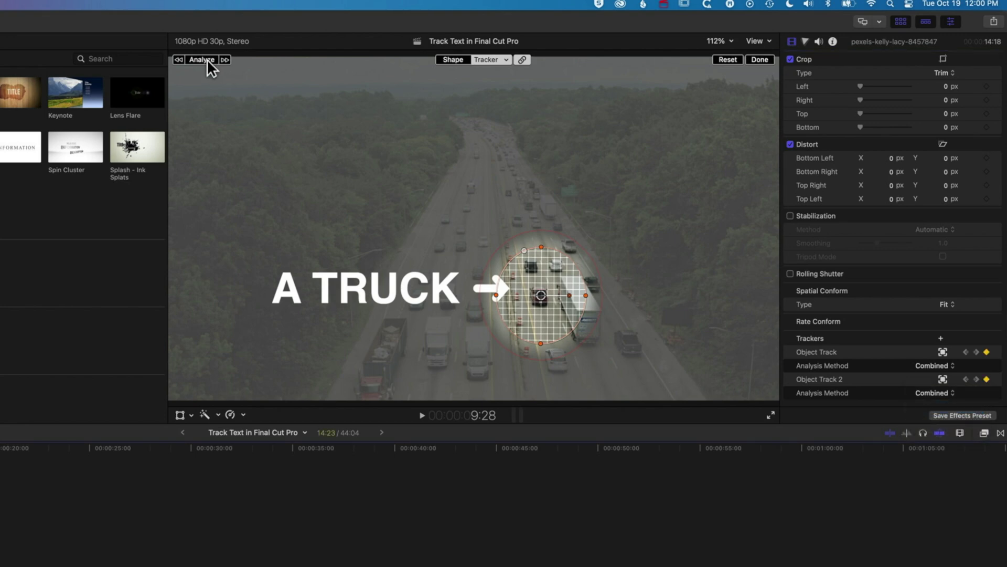
pyautogui.click(207, 60)
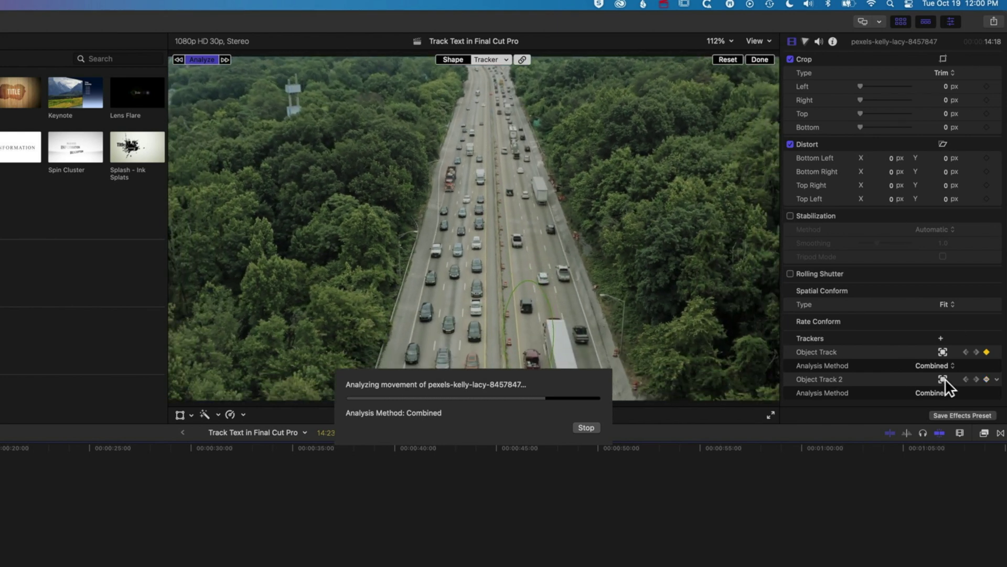
# Switch Object Track 2 to Machine Learning, fit its tracking ellipse to the truck, and re-analyze
pyautogui.click(930, 379)
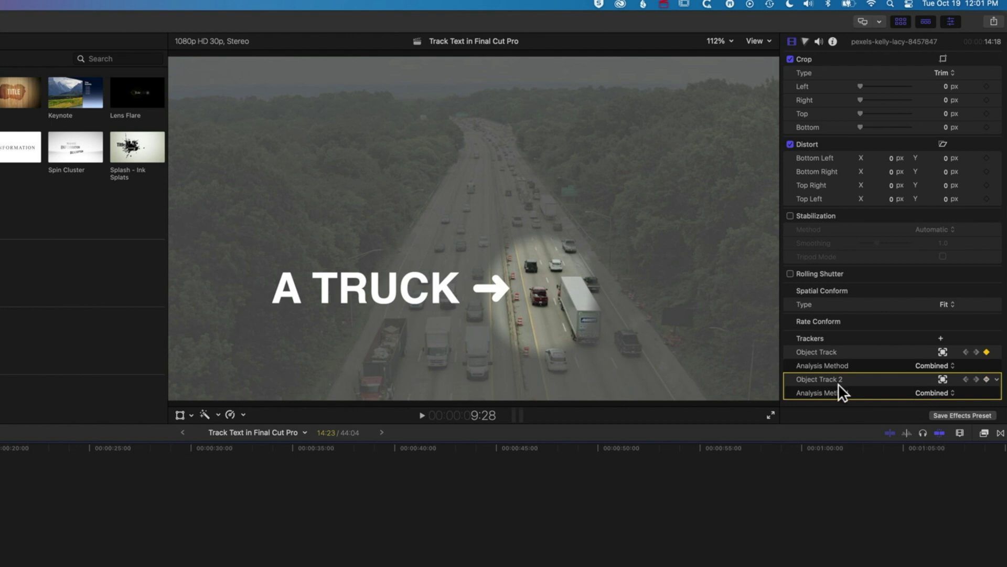
pyautogui.click(942, 379)
pyautogui.click(943, 378)
pyautogui.click(943, 379)
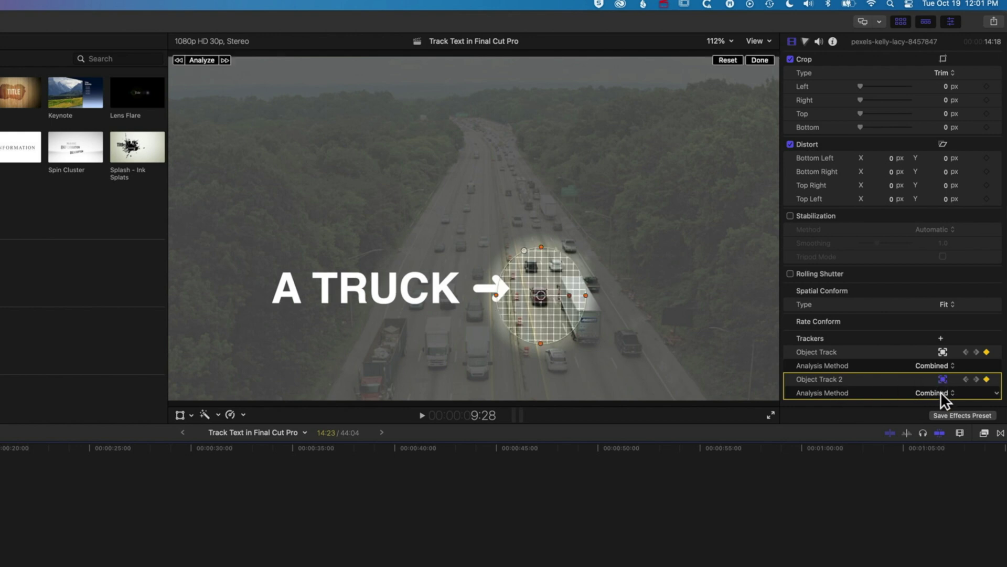
pyautogui.click(942, 393)
pyautogui.click(940, 405)
pyautogui.moveTo(541, 248); pyautogui.dragTo(541, 267)
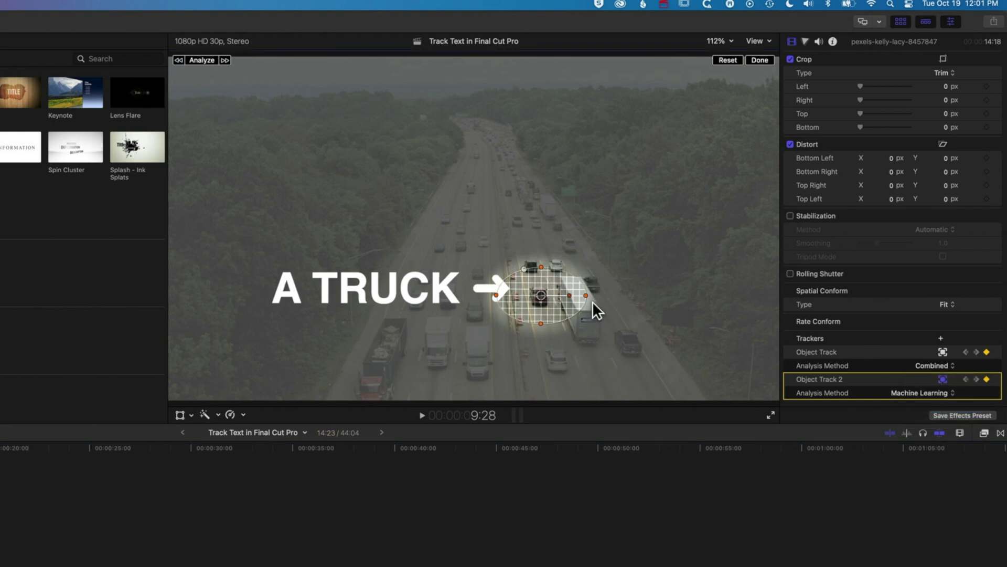
pyautogui.moveTo(584, 294)
pyautogui.mouseDown()
pyautogui.moveTo(540, 276)
pyautogui.moveTo(522, 294)
pyautogui.mouseUp()
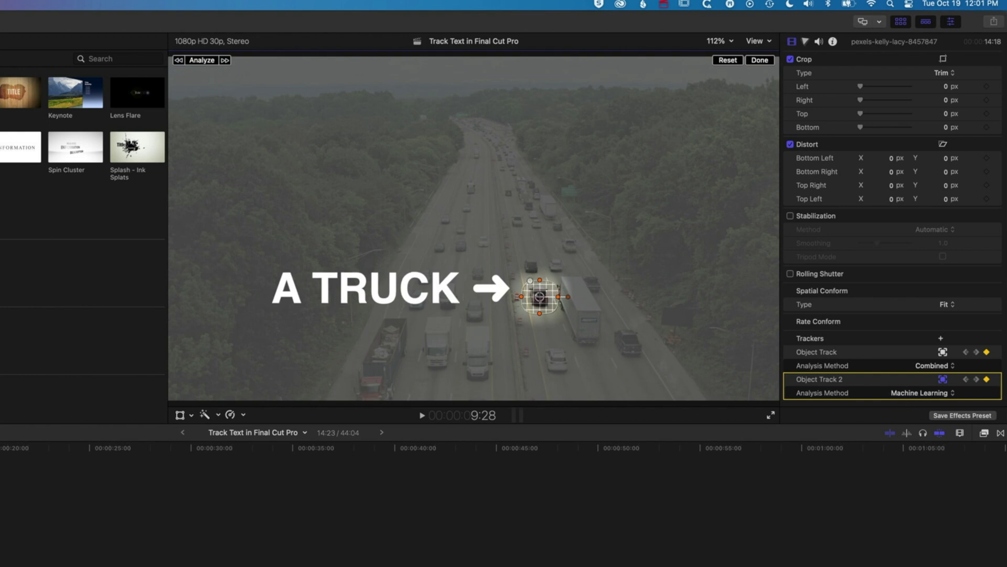
pyautogui.click(207, 59)
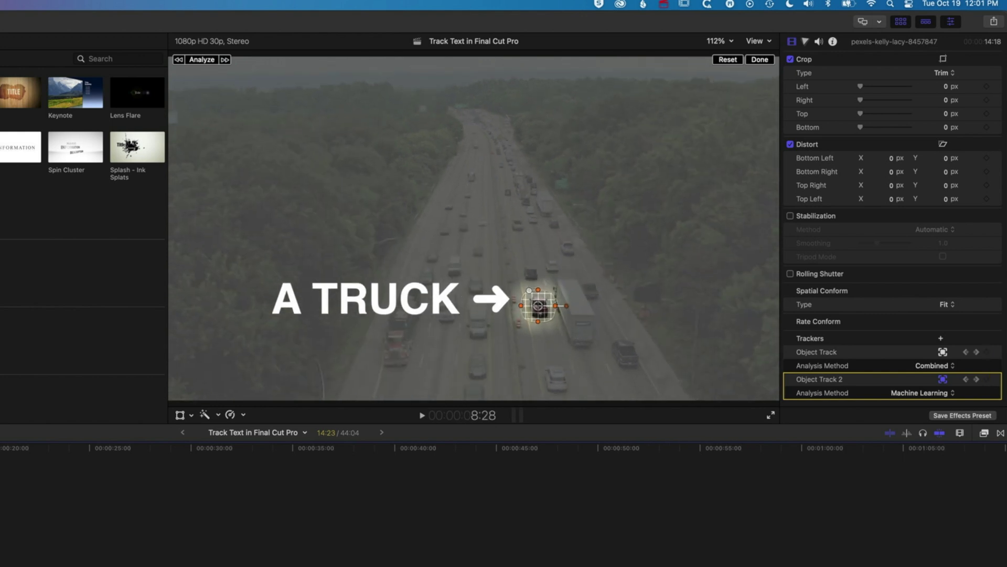
# Widen Shape Mask 1 around the truck and play back to check the tracking
pyautogui.click(805, 40)
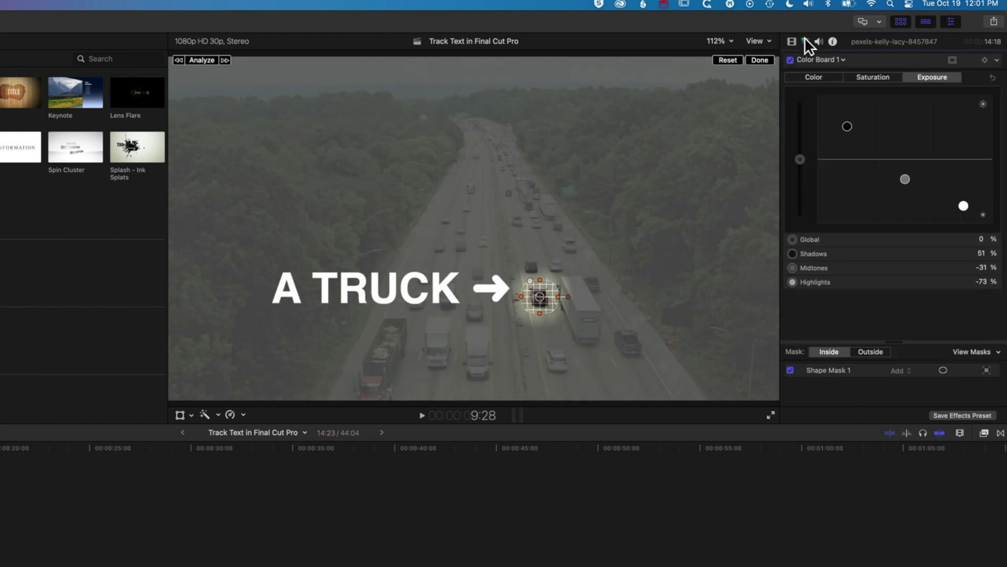
pyautogui.click(860, 368)
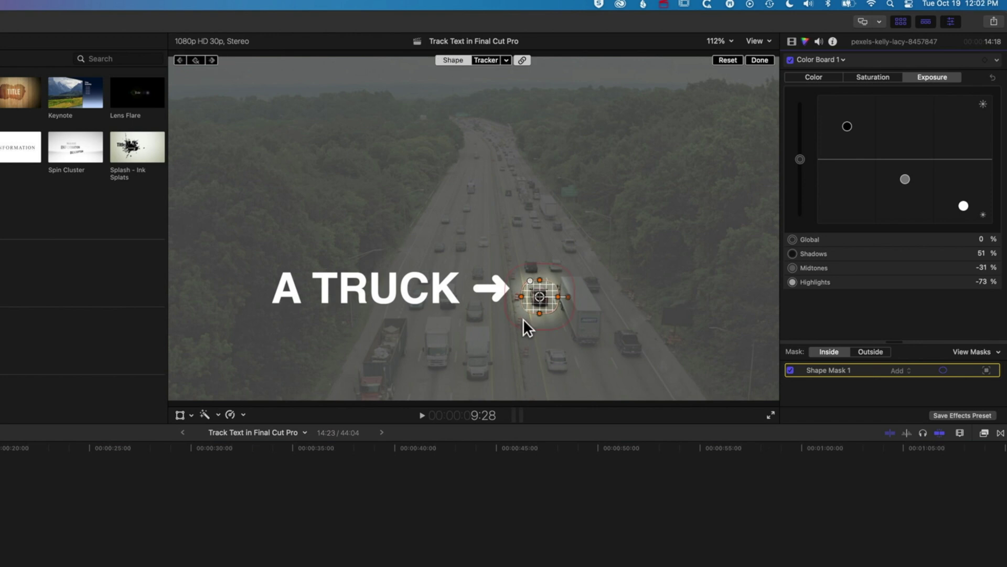
pyautogui.moveTo(520, 266); pyautogui.dragTo(511, 246)
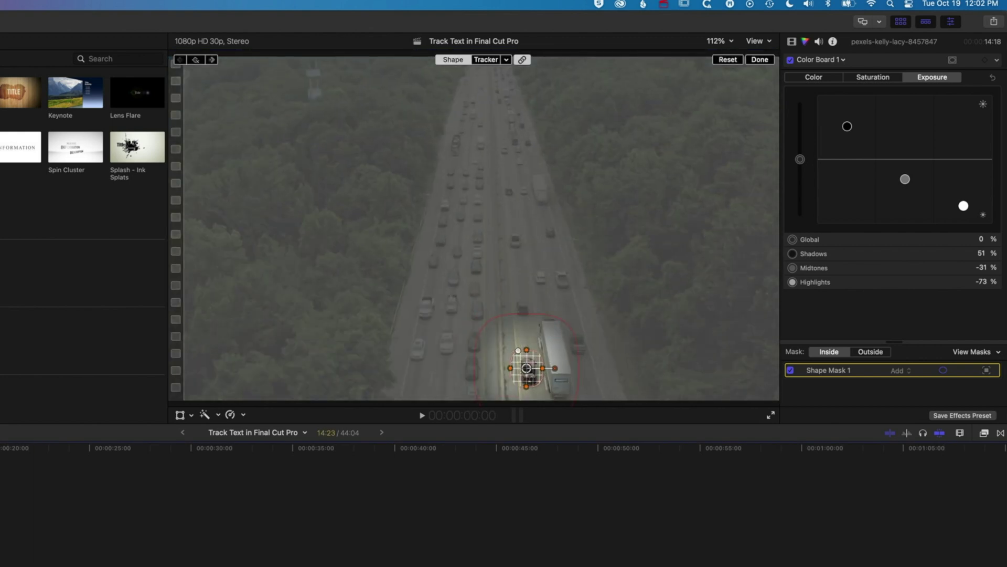
pyautogui.press('space')
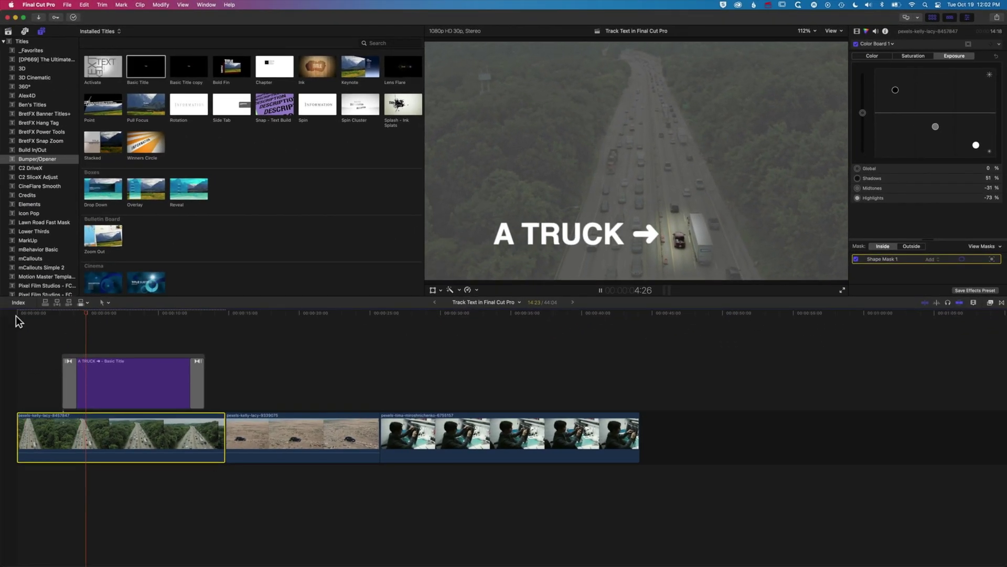
# Stop playback at the desert clip's start and preview Circle 02 - Dotted Line in Ben's Titles
pyautogui.press('space')
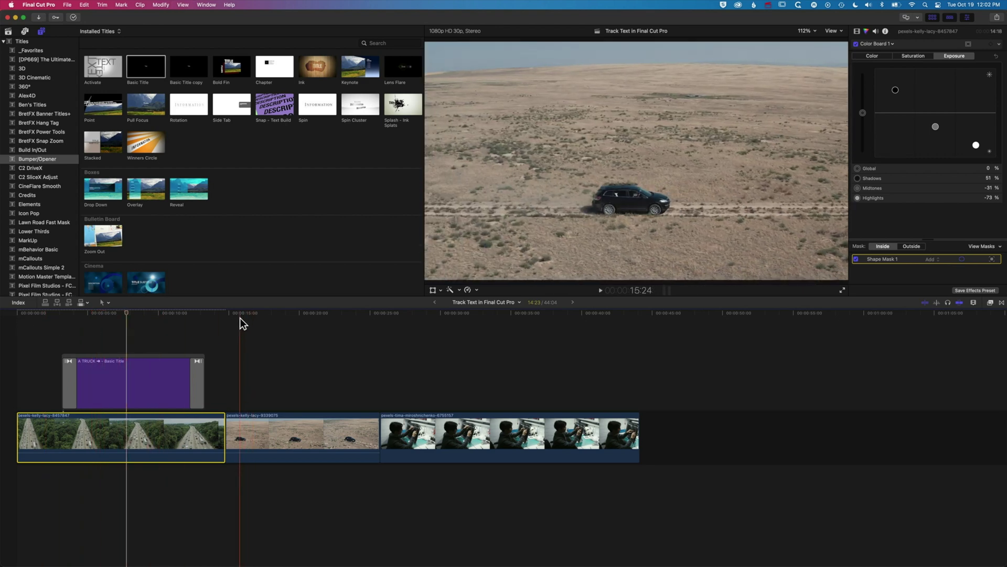
pyautogui.click(228, 312)
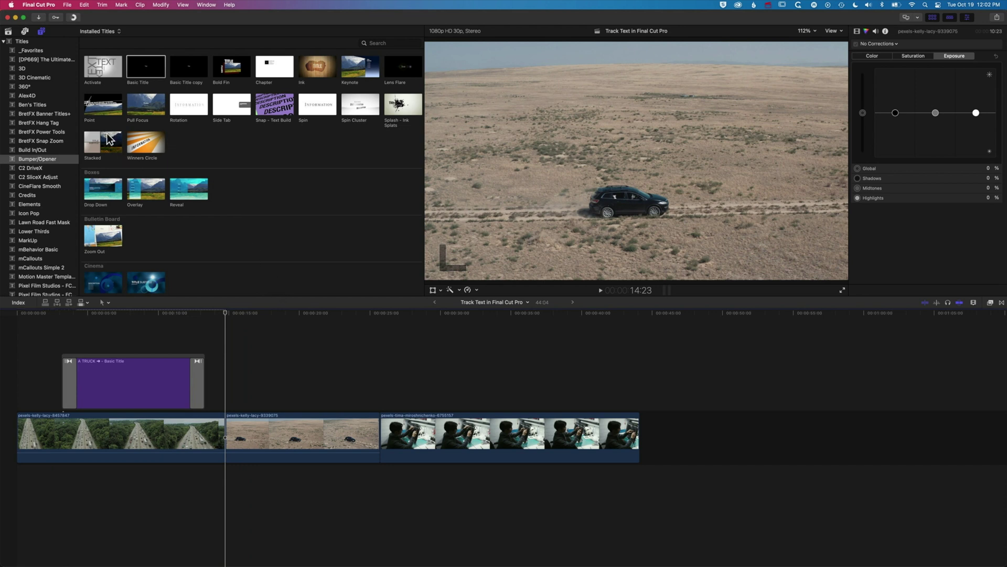
pyautogui.click(43, 104)
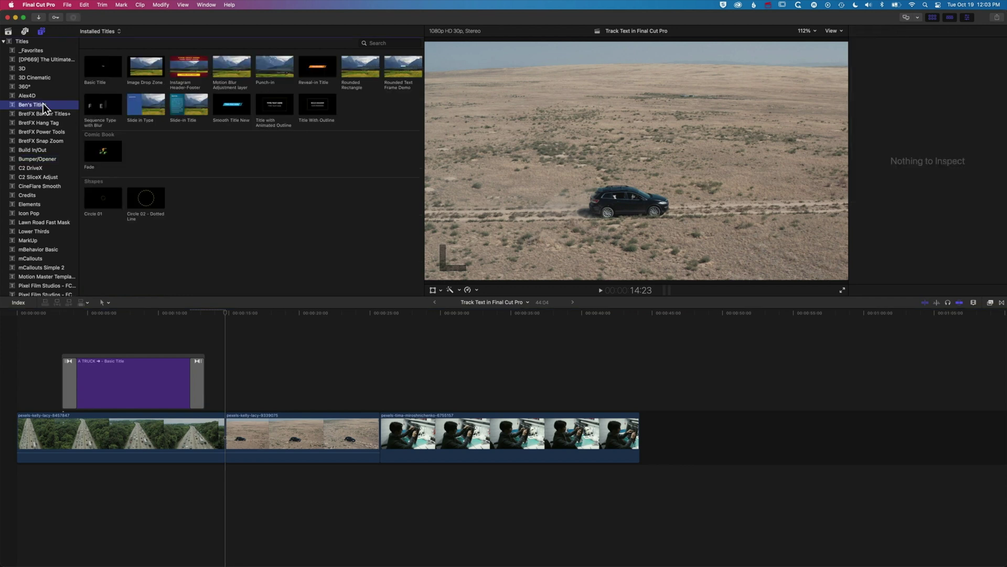
pyautogui.click(147, 198)
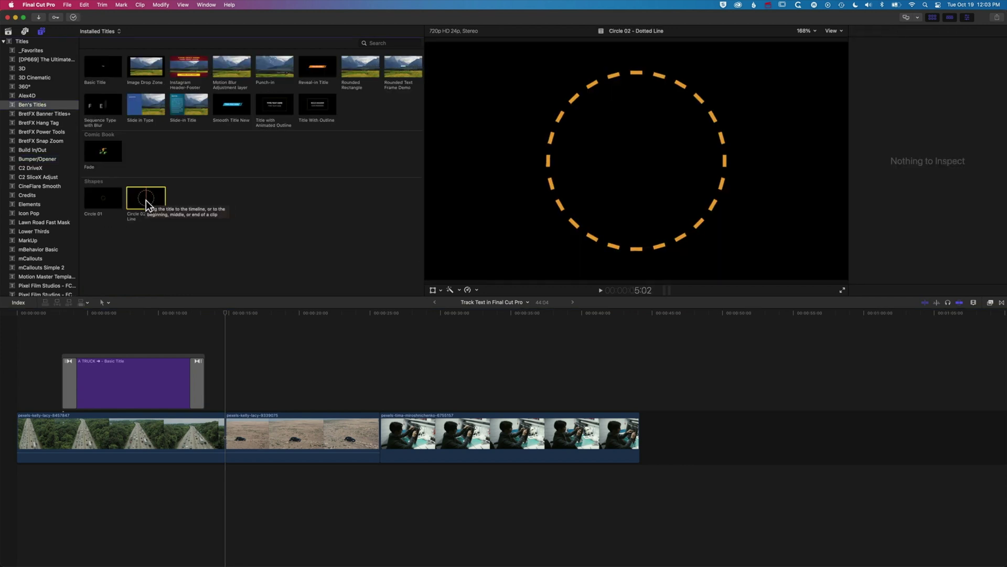
# Drop Circle 02 - Dotted Line onto the desert car and analyze the car's movement
pyautogui.press('super+6')
pyautogui.moveTo(141, 204); pyautogui.dragTo(631, 212)
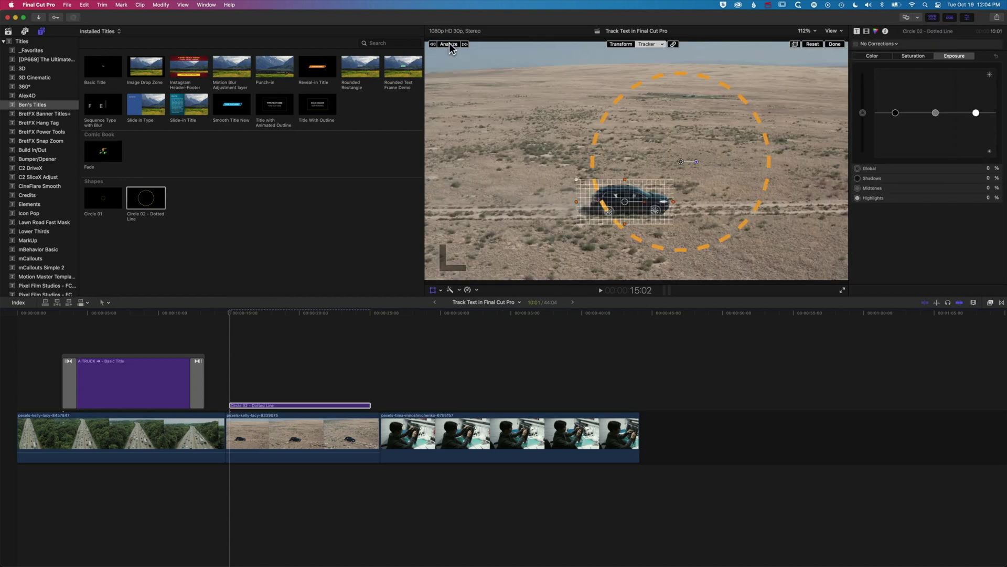
pyautogui.click(449, 43)
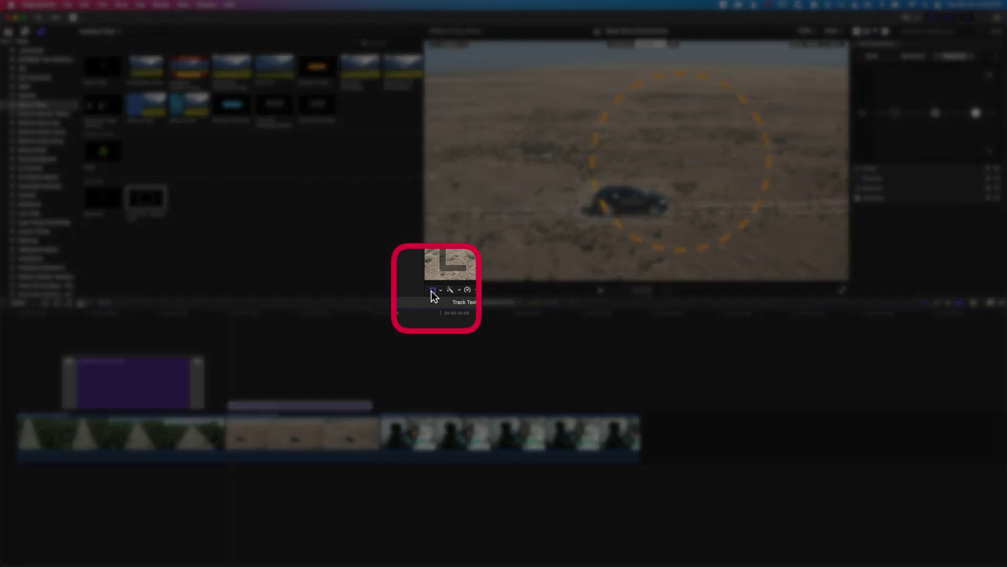
# Center the orange dotted circle on the car and shrink it to encircle it
pyautogui.moveTo(677, 163); pyautogui.dragTo(628, 199)
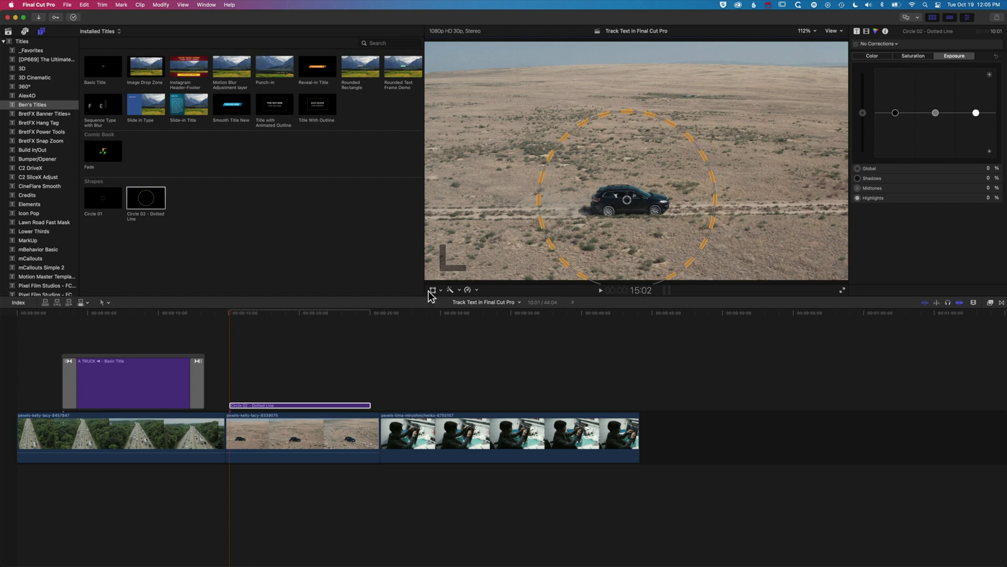
pyautogui.moveTo(687, 137); pyautogui.dragTo(659, 157)
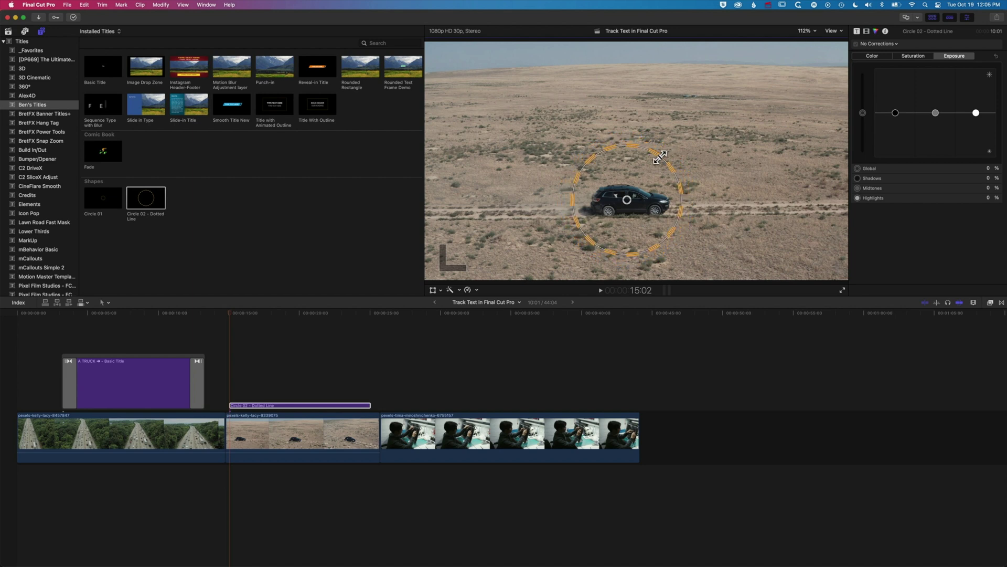
# Set the dotted circle's brush colour to crimson
pyautogui.click(858, 30)
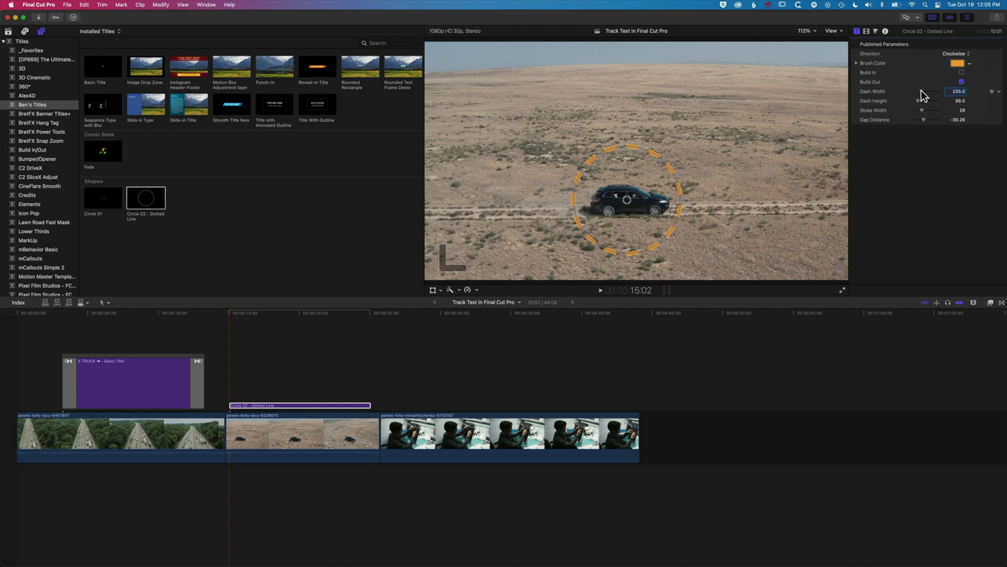
pyautogui.click(957, 63)
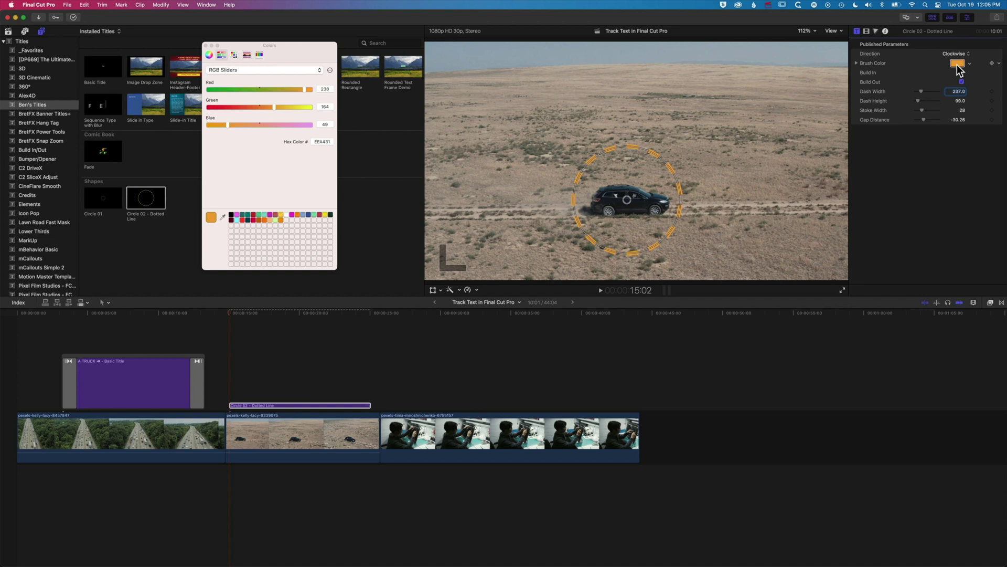
pyautogui.click(242, 219)
pyautogui.click(254, 219)
pyautogui.click(206, 46)
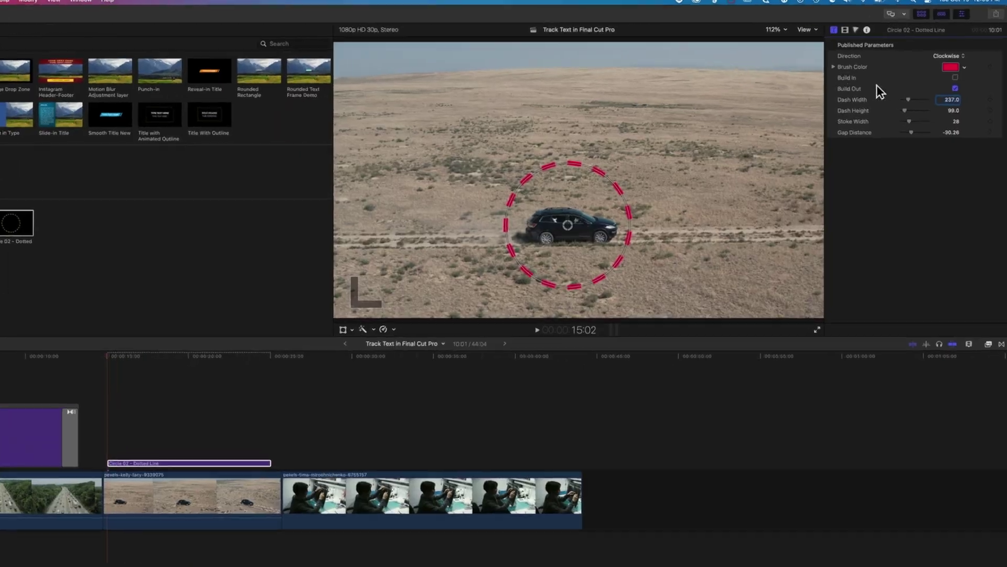
# Close up the dash gaps, turn on Build In, and play the circle back
pyautogui.moveTo(882, 161); pyautogui.dragTo(876, 135)
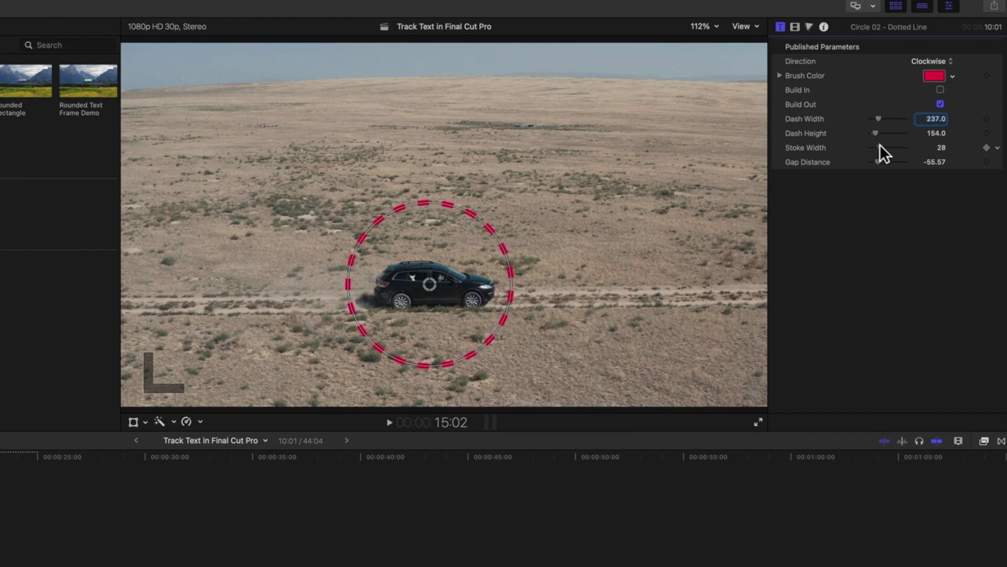
pyautogui.click(940, 90)
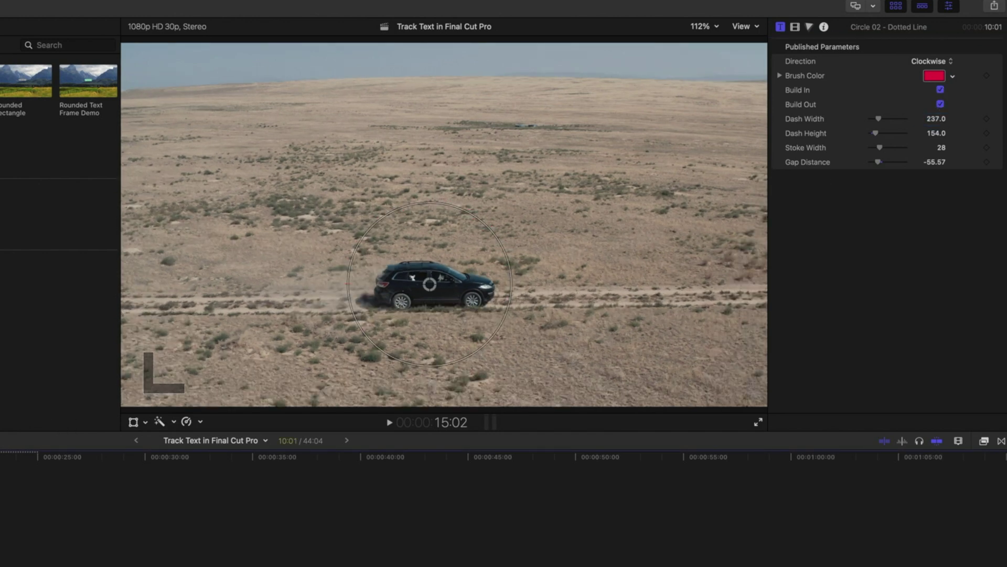
pyautogui.press('space')
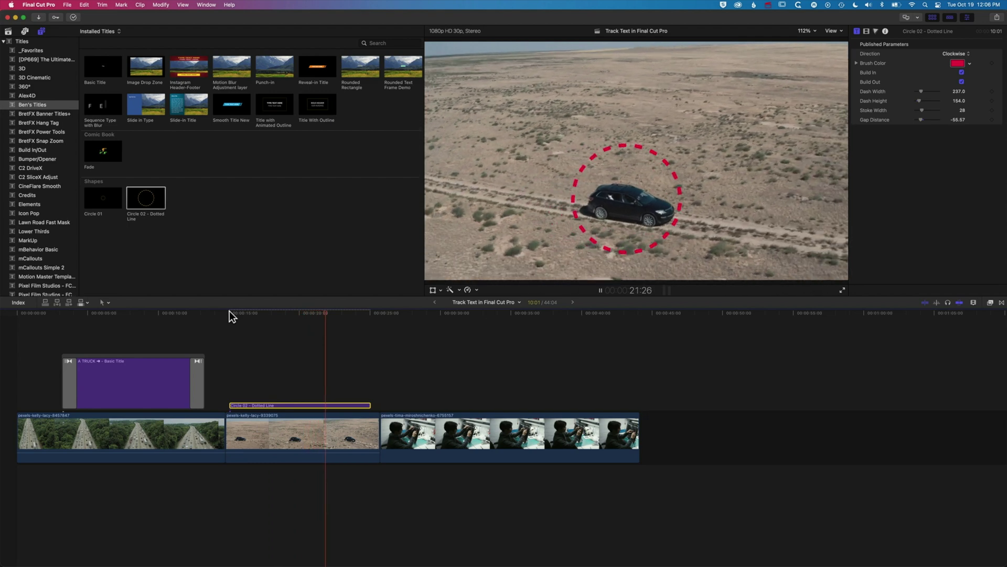
# Enlarge the tracking region around the car and reselect the desert video clip
pyautogui.press('space')
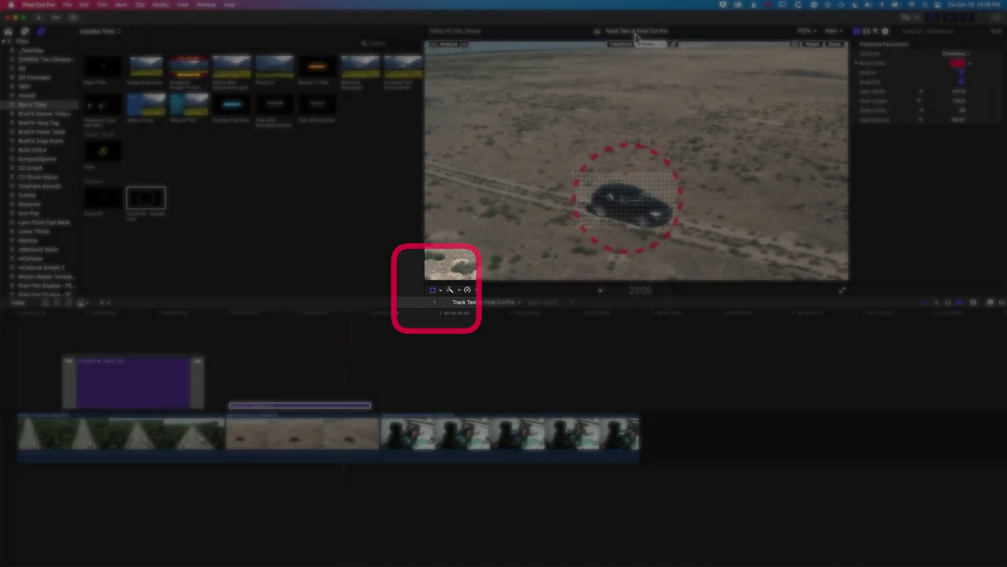
pyautogui.moveTo(625, 229); pyautogui.dragTo(629, 209)
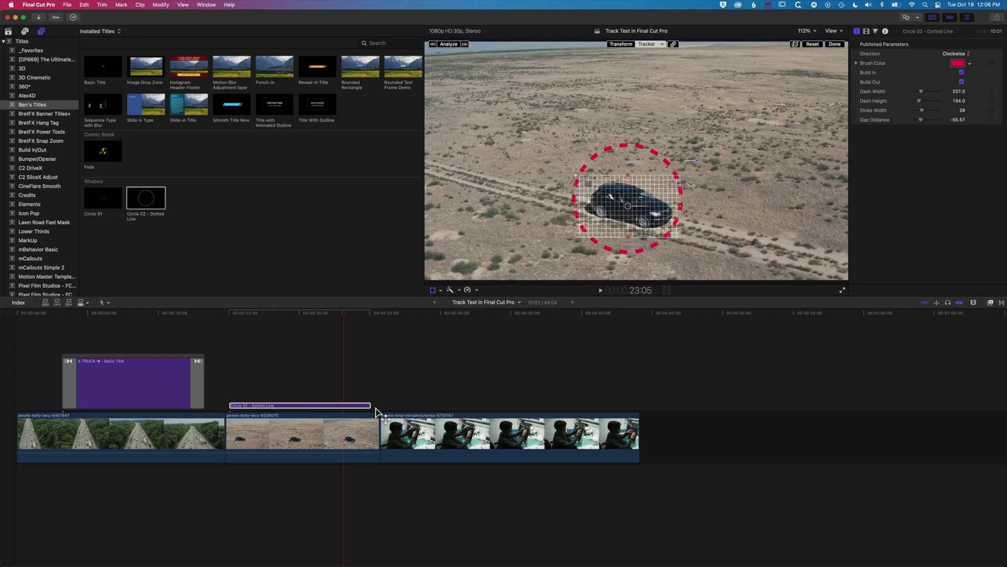
pyautogui.click(346, 430)
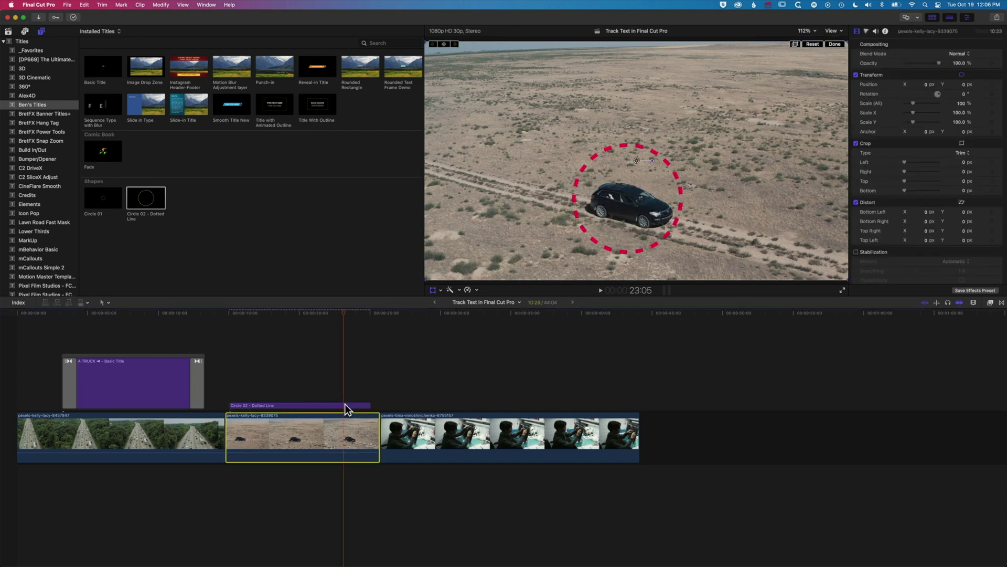
pyautogui.click(345, 404)
pyautogui.click(342, 425)
pyautogui.click(344, 406)
pyautogui.click(342, 427)
# Set the car's Object Track analysis method to Combined, then select the Circle 02 dotted title
pyautogui.scroll(-5, 927, 138)
pyautogui.click(954, 275)
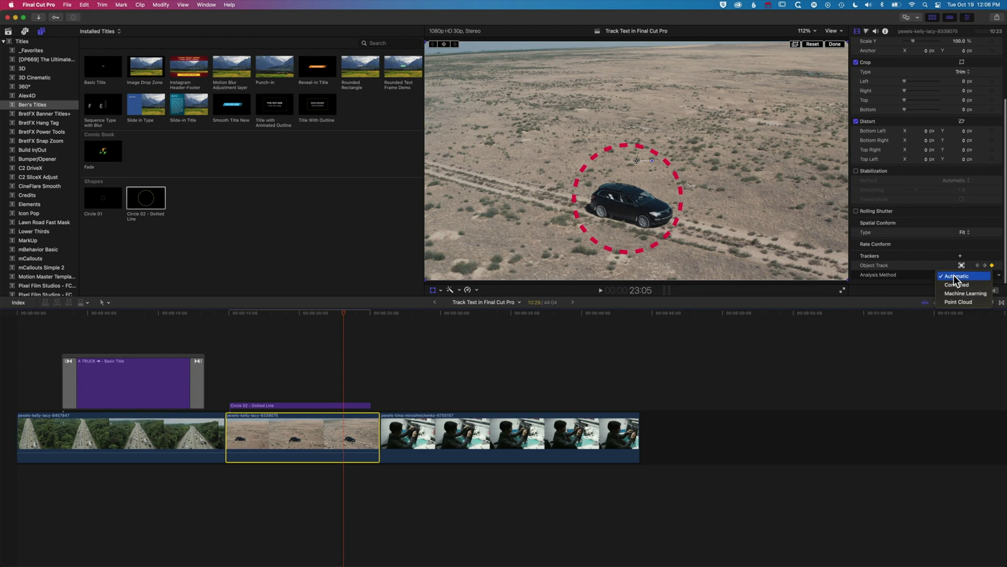
pyautogui.click(954, 276)
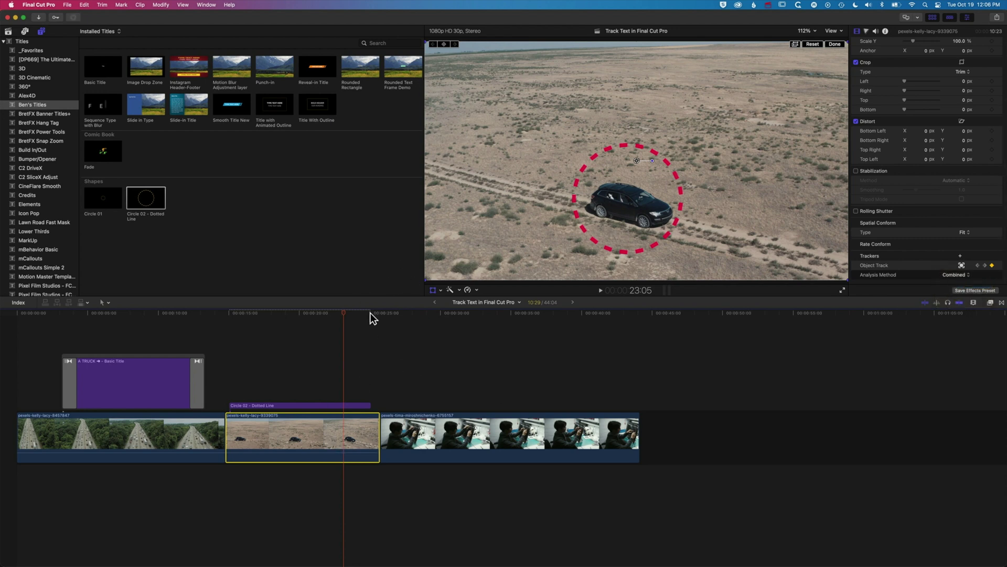
pyautogui.click(344, 405)
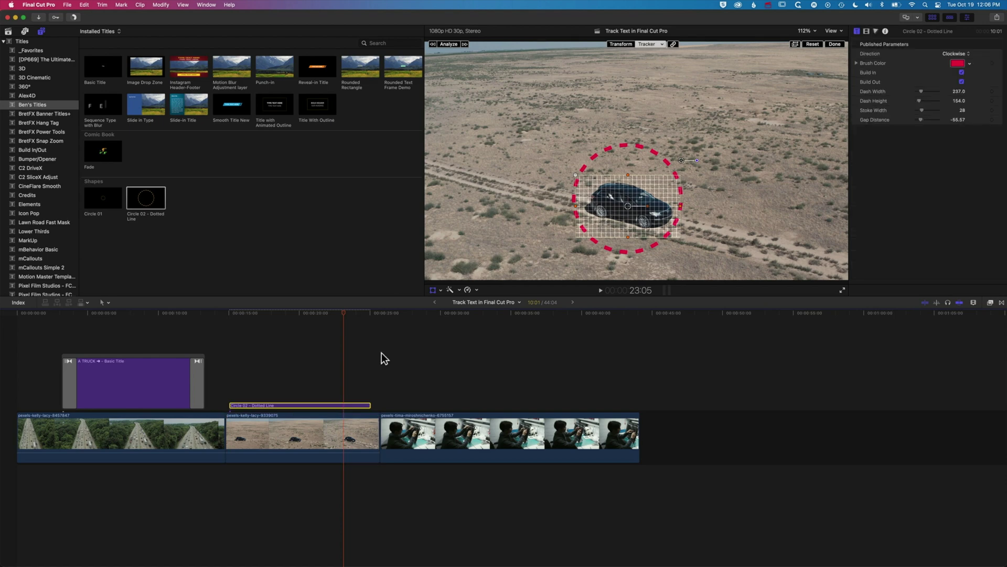
# Analyze the car's movement backward, then return the playhead to 15:02 to review the tracking
pyautogui.click(433, 44)
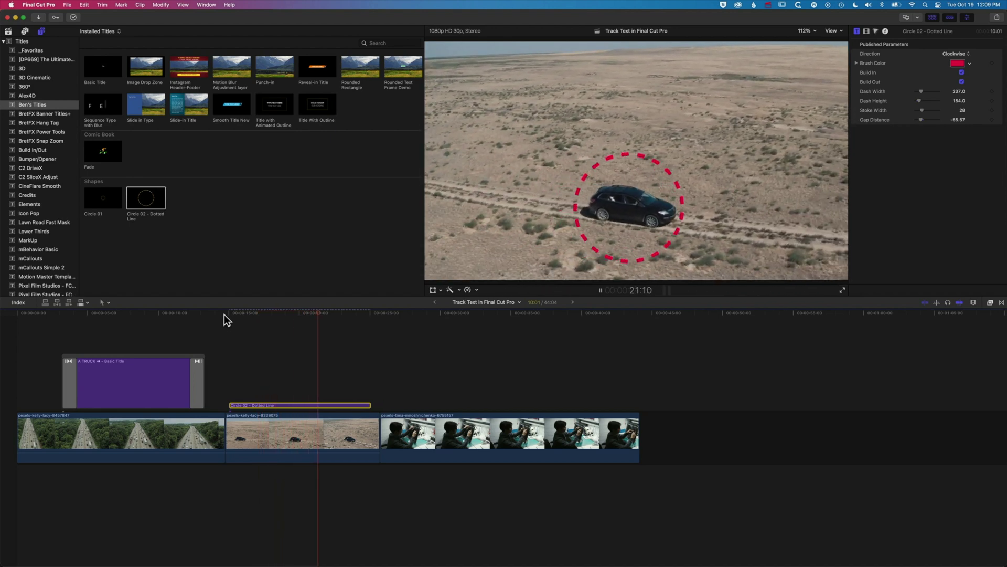
pyautogui.moveTo(338, 313); pyautogui.dragTo(229, 317)
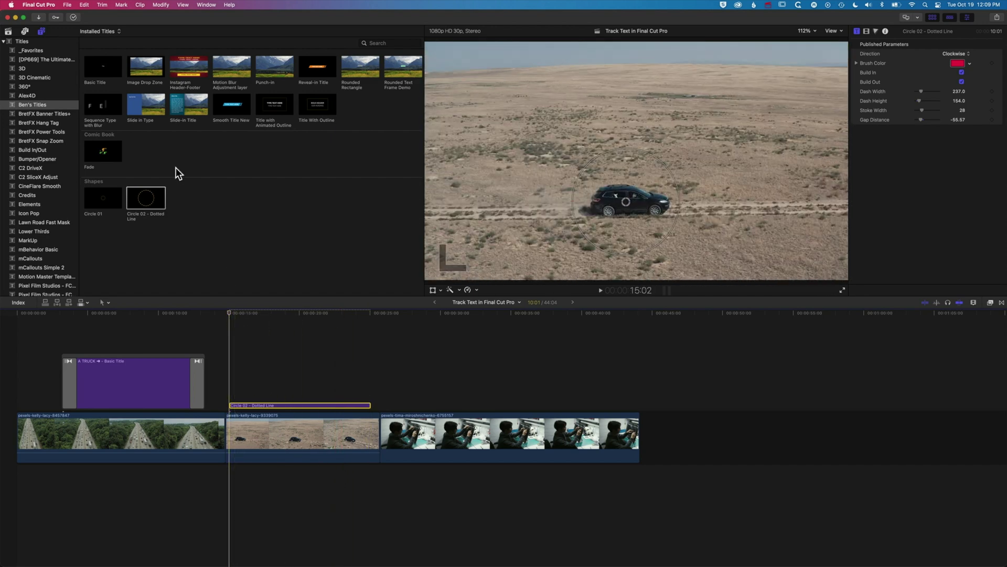
# Place the BretFX Power Tools PT Callout title on the timeline above the Circle 02 clip
pyautogui.click(43, 131)
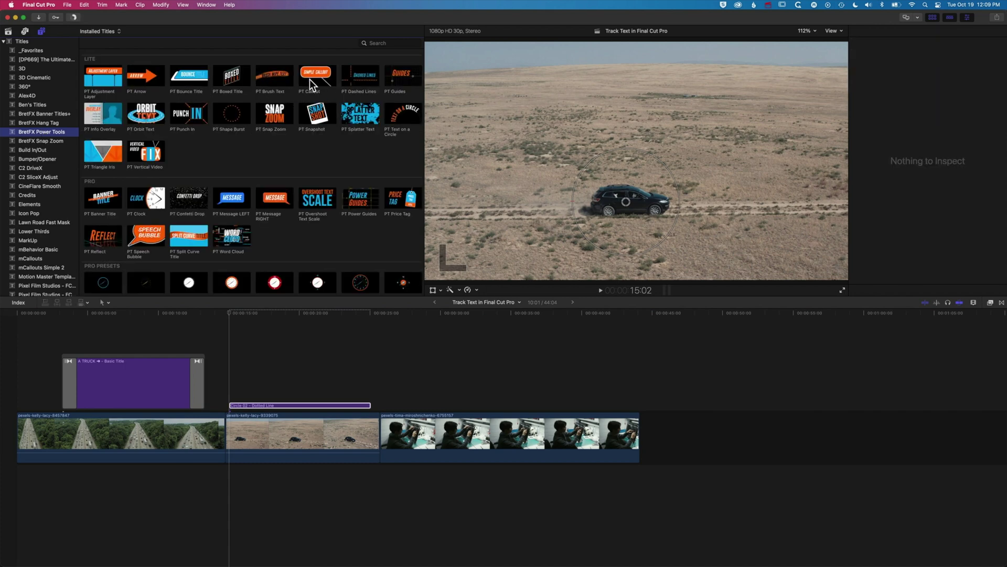
pyautogui.moveTo(304, 74); pyautogui.dragTo(238, 392)
pyautogui.moveTo(234, 312); pyautogui.dragTo(275, 314)
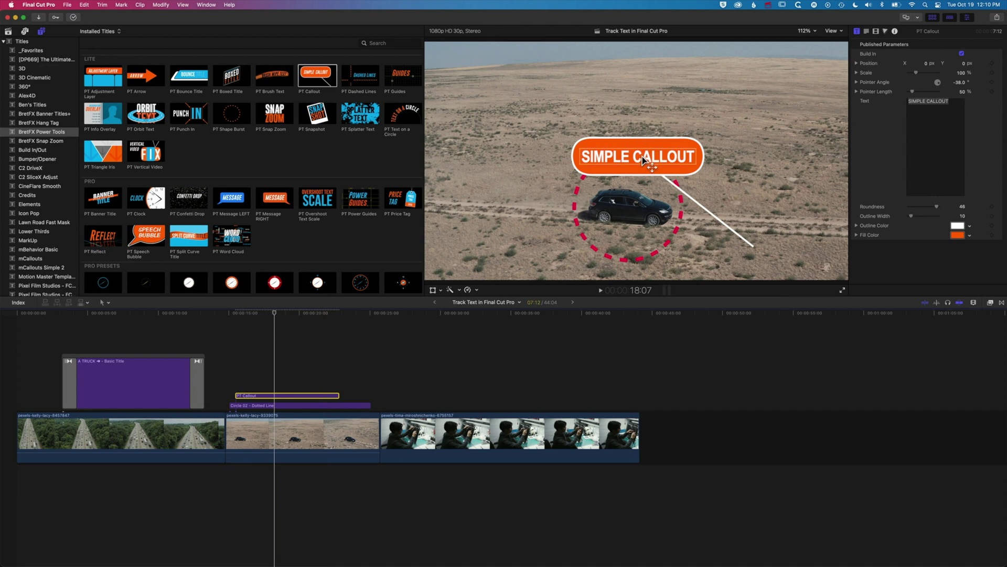
# Move the callout up and left, and give it a red outline of width 17 with white fill
pyautogui.moveTo(641, 157); pyautogui.dragTo(536, 105)
pyautogui.click(866, 31)
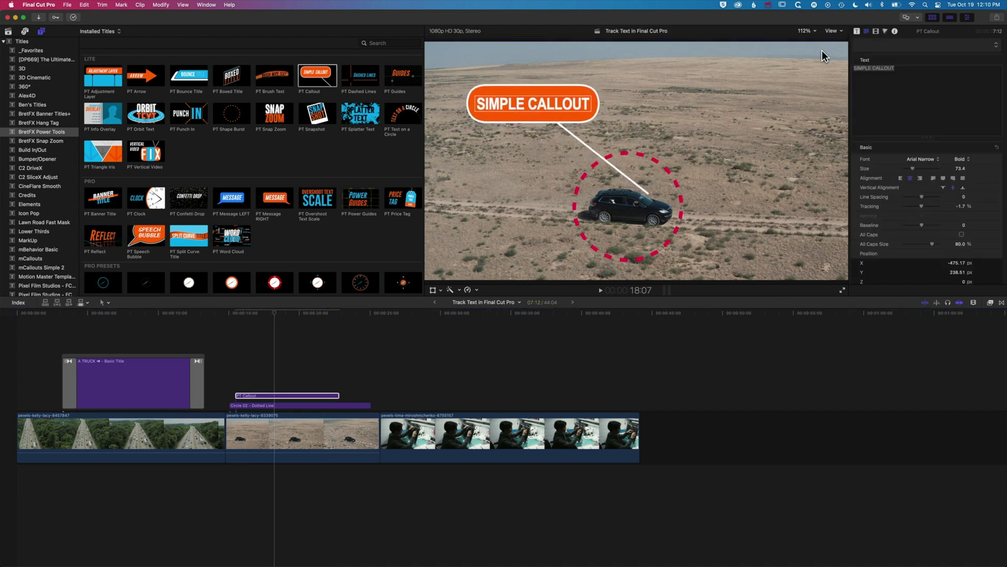
pyautogui.click(858, 31)
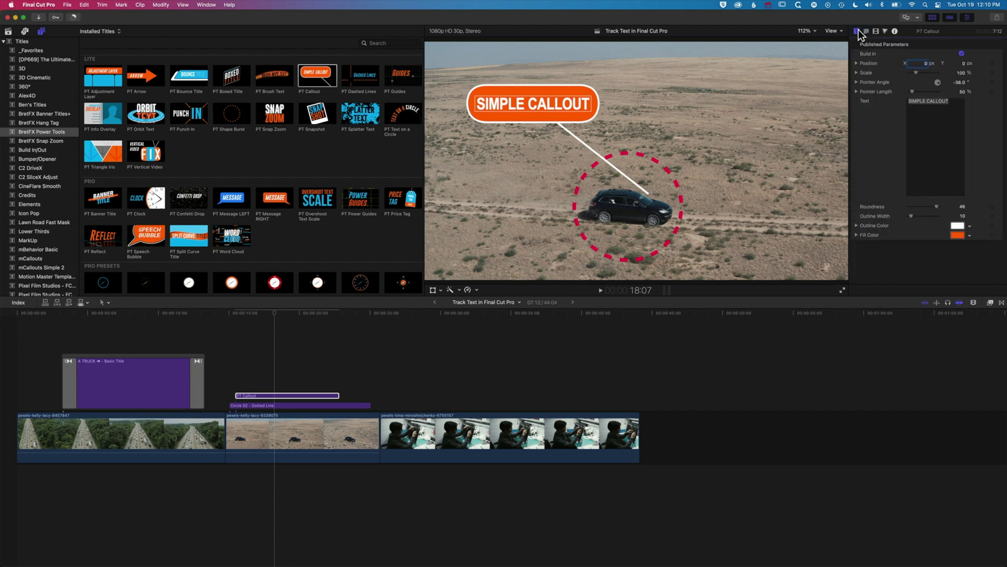
pyautogui.click(958, 227)
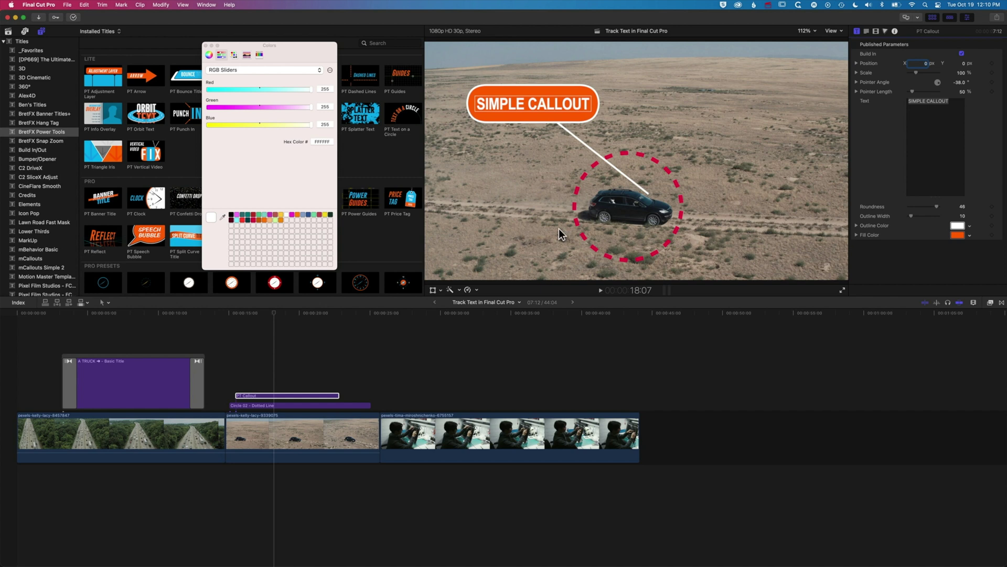
pyautogui.click(256, 219)
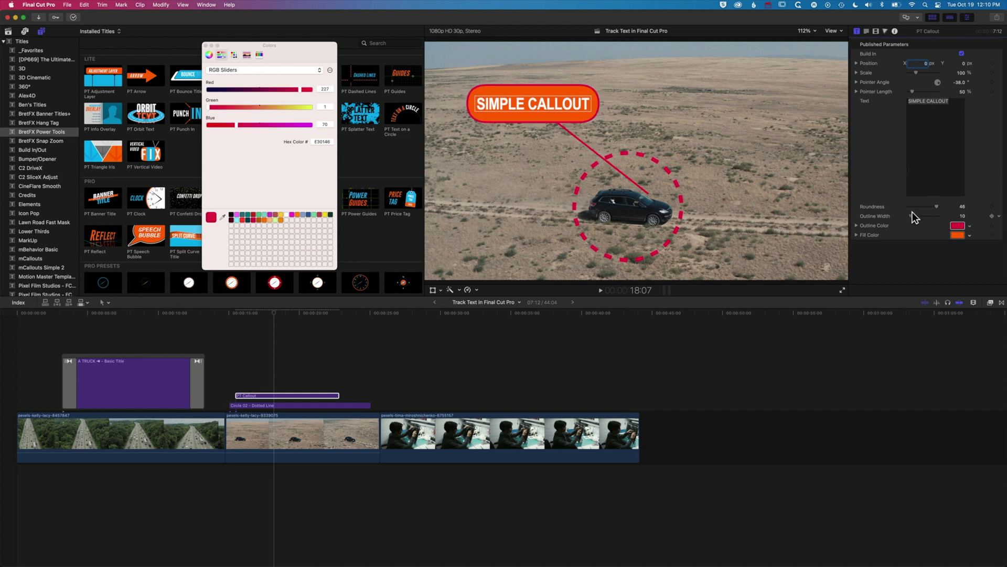
pyautogui.moveTo(912, 216); pyautogui.dragTo(914, 216)
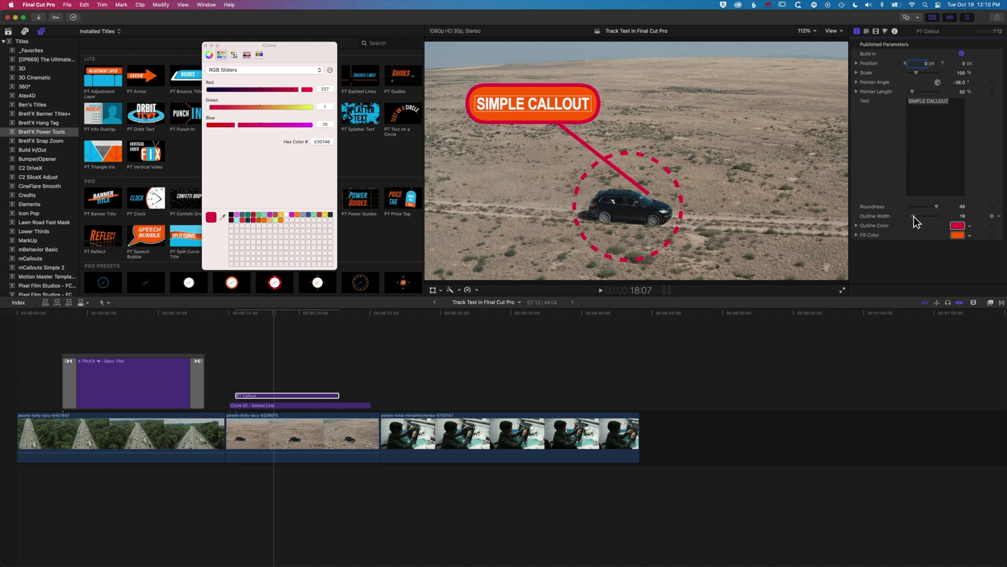
pyautogui.click(959, 236)
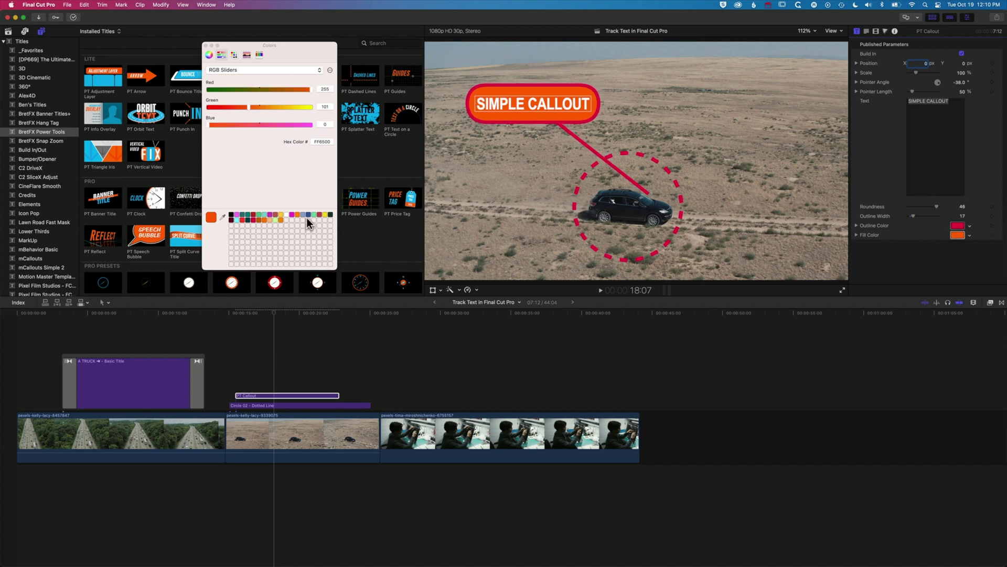
pyautogui.click(285, 214)
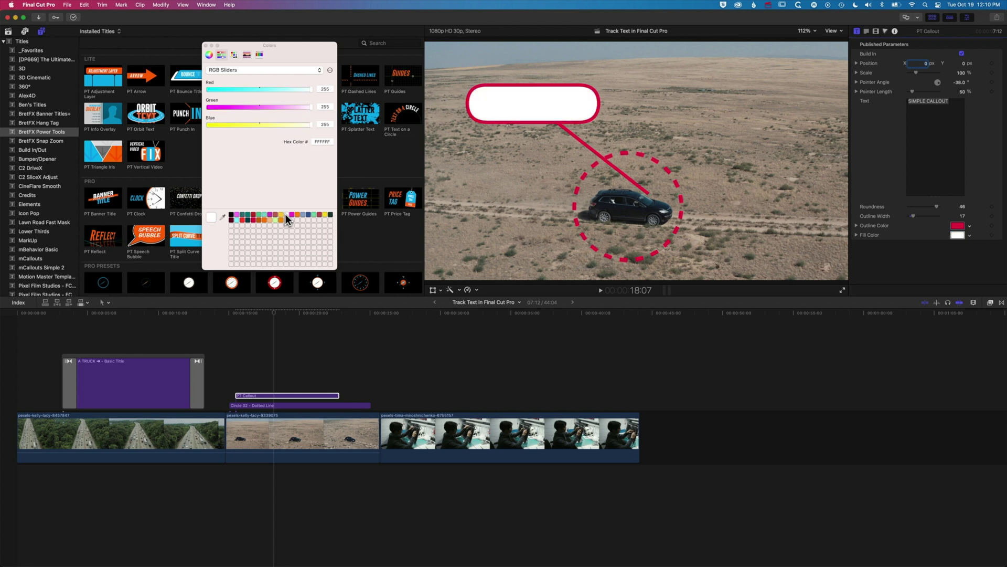
# Make the callout's text face colour black
pyautogui.click(867, 31)
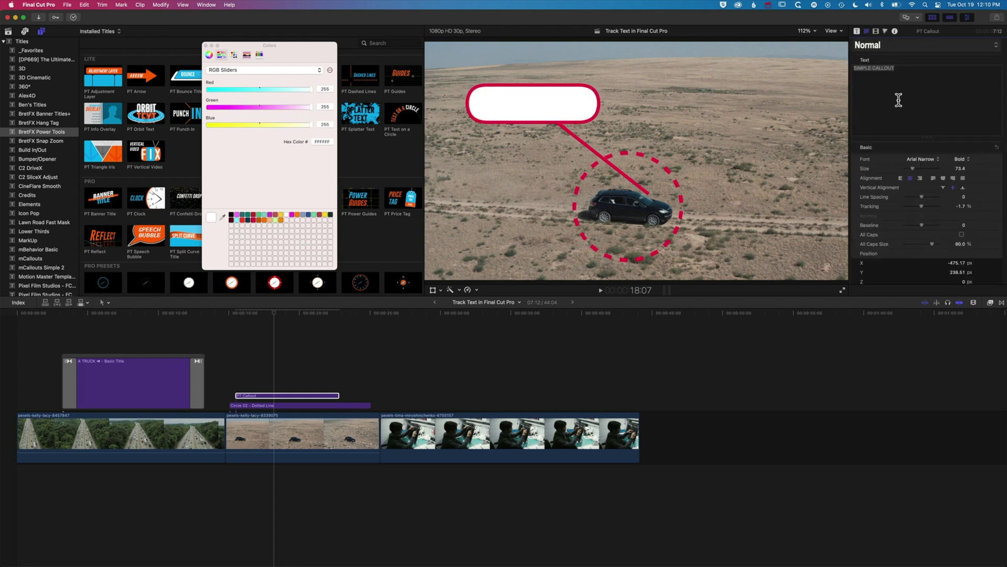
pyautogui.scroll(-5, 927, 193)
pyautogui.scroll(-2, 928, 193)
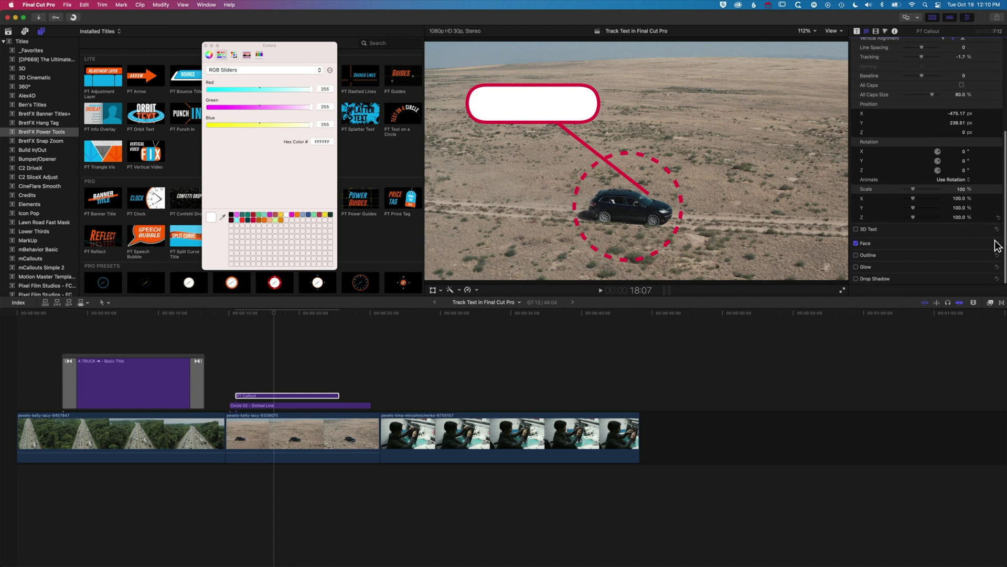
pyautogui.click(988, 245)
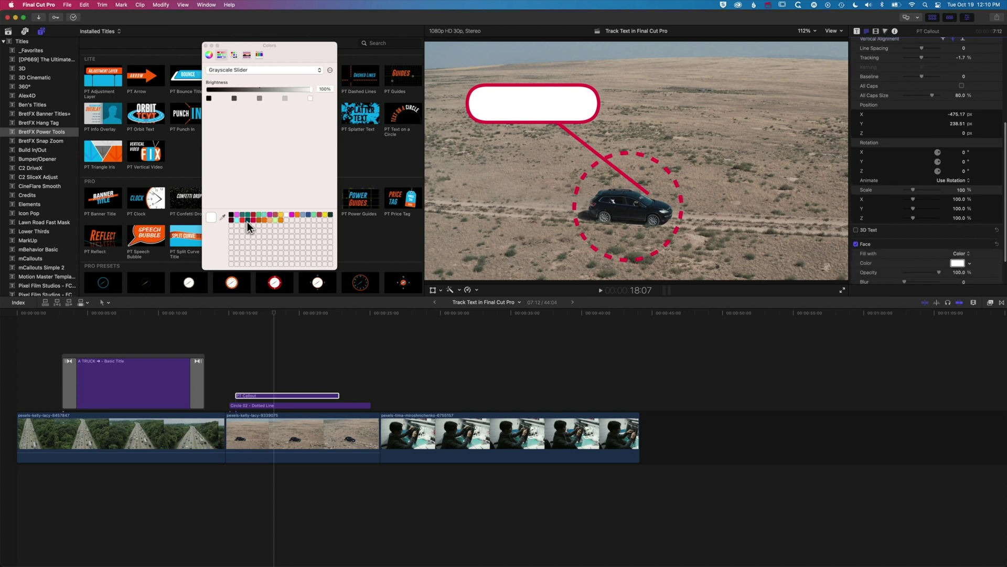
pyautogui.click(231, 214)
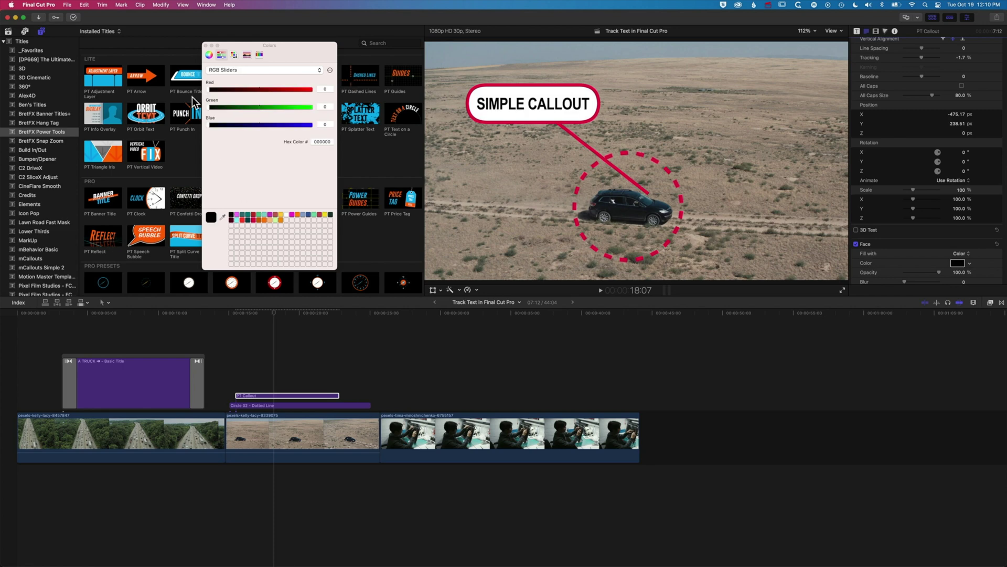
pyautogui.click(205, 46)
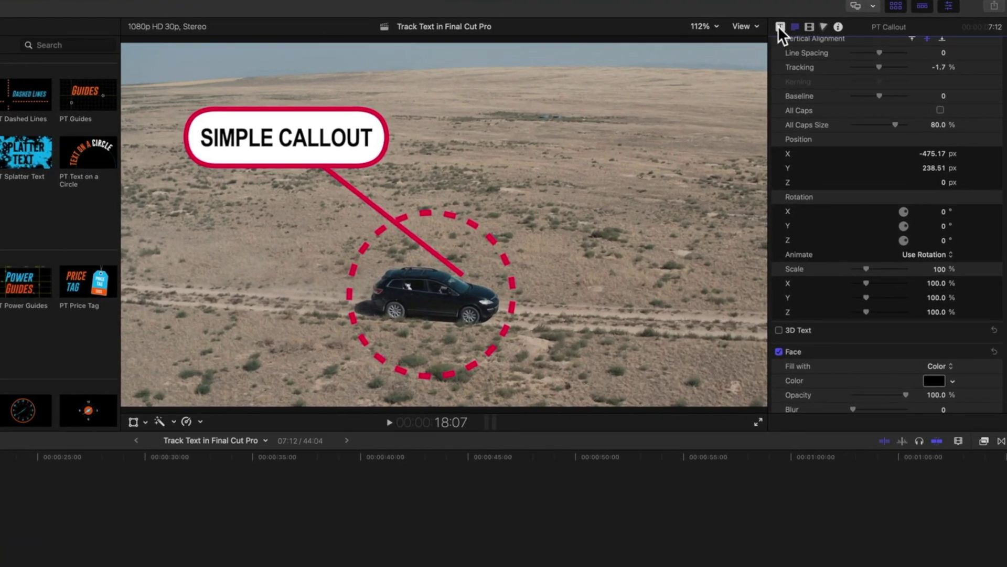
pyautogui.click(780, 26)
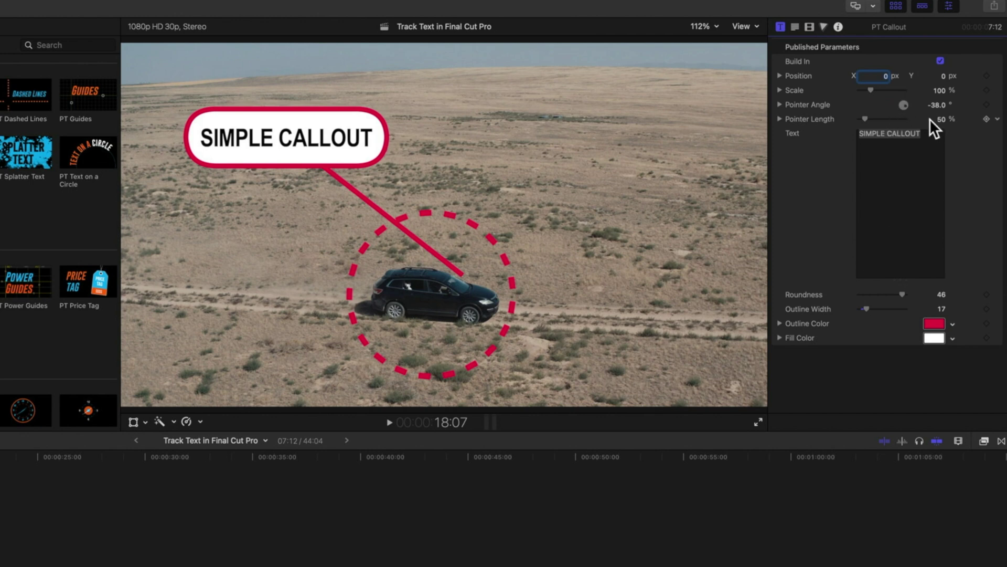
# Shorten the callout pointer to 29% and attach the callout to the car's Object Track
pyautogui.moveTo(940, 118)
pyautogui.mouseDown()
pyautogui.moveTo(904, 105)
pyautogui.moveTo(938, 107)
pyautogui.mouseUp()
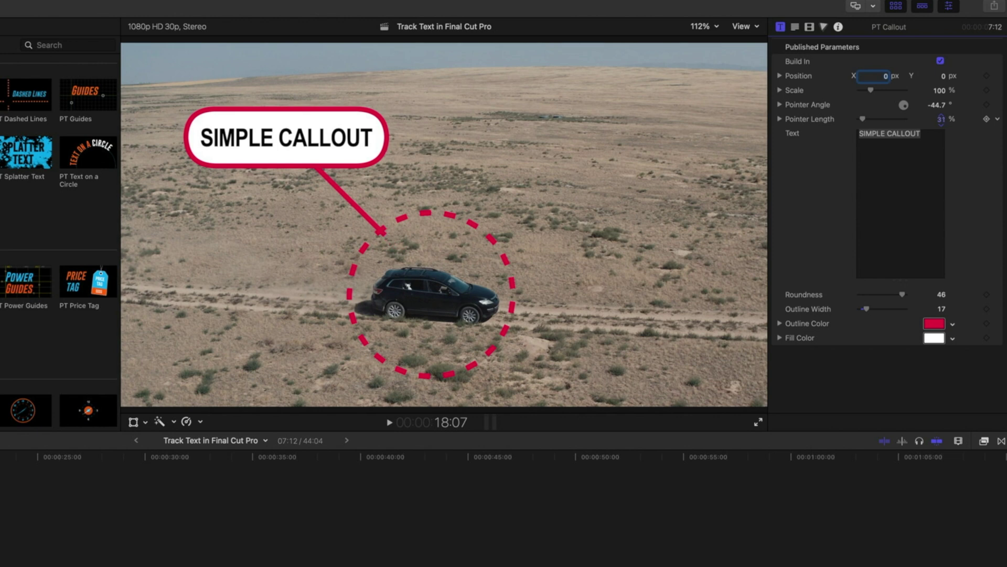
pyautogui.click(244, 181)
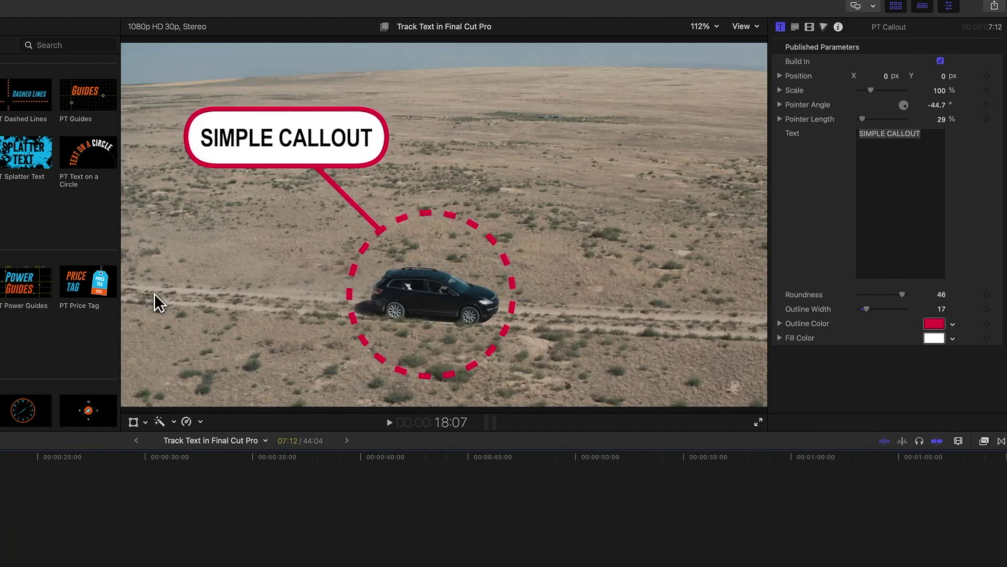
pyautogui.click(134, 421)
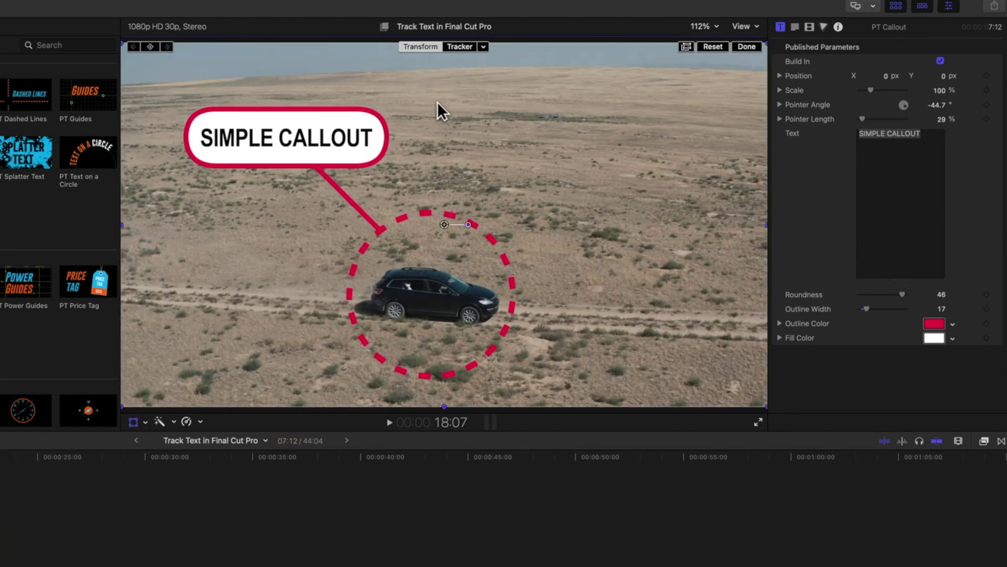
pyautogui.click(483, 47)
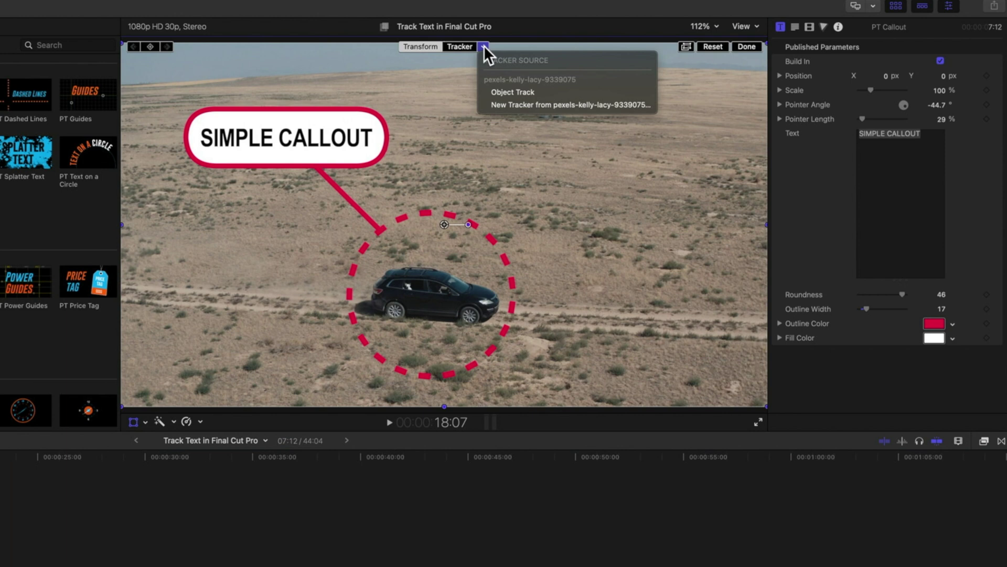
pyautogui.click(540, 93)
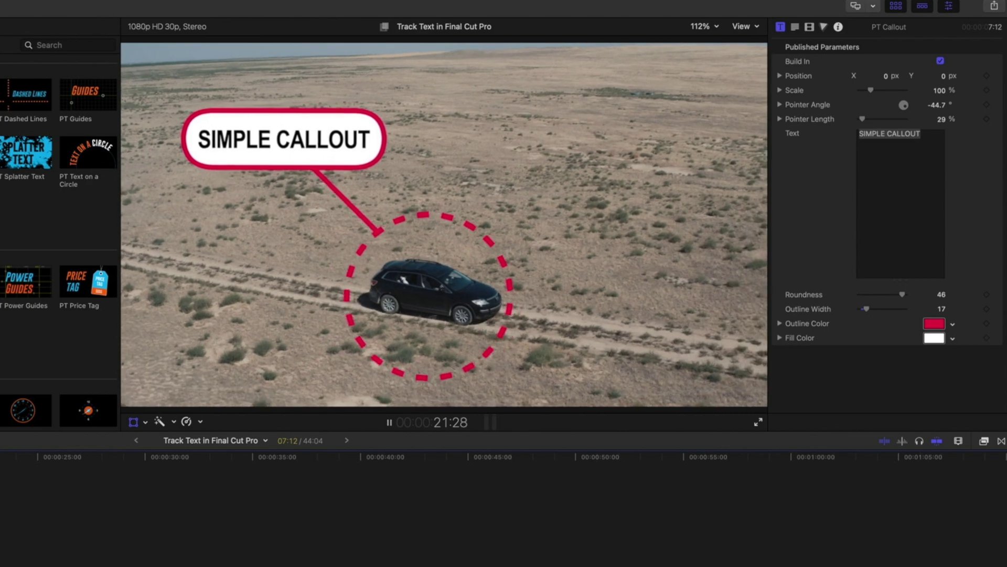
# At 16:15, duplicate the PT Callout clip by Option-dragging it above the original
pyautogui.press('space')
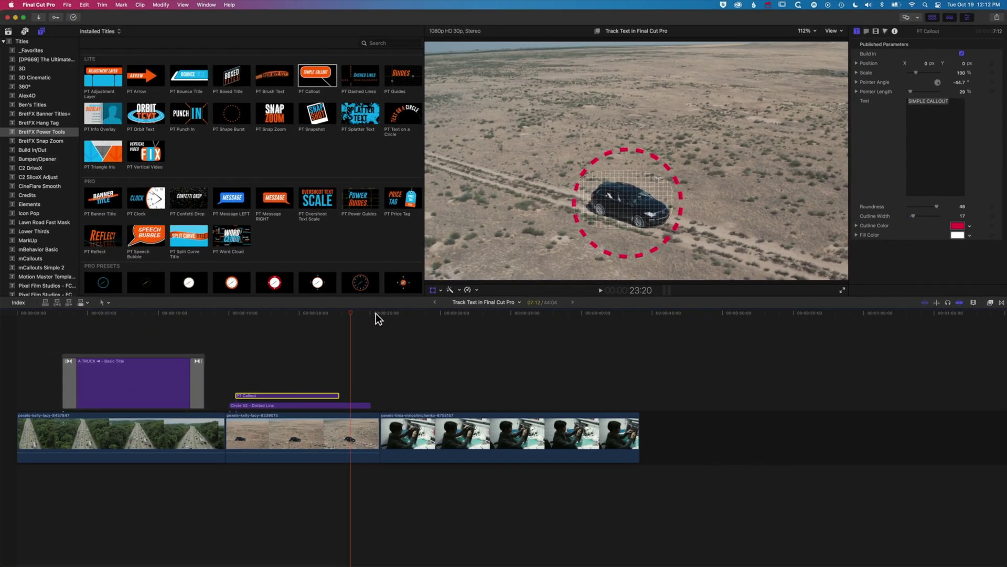
pyautogui.moveTo(351, 312); pyautogui.dragTo(252, 313)
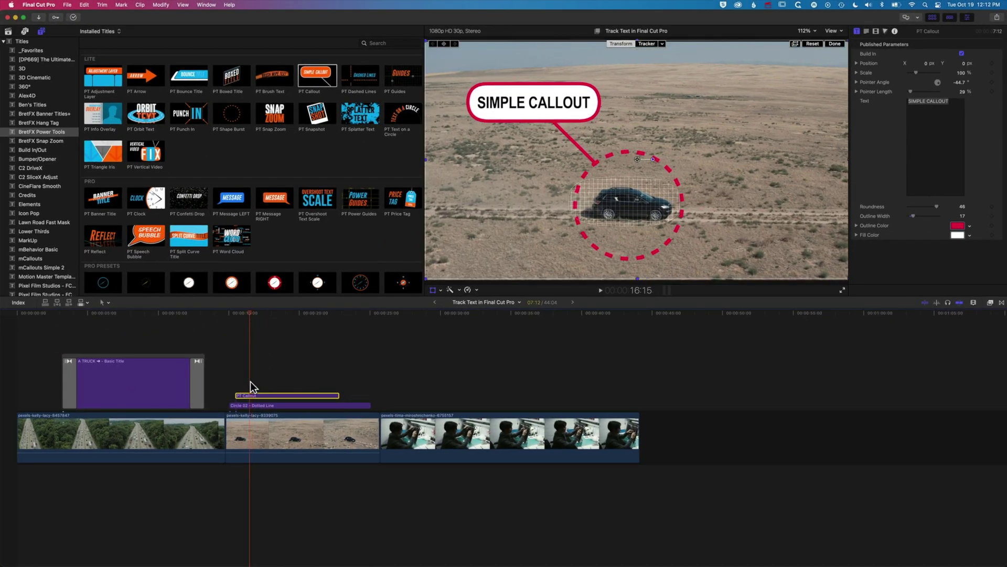
pyautogui.moveTo(251, 399); pyautogui.dragTo(253, 381)
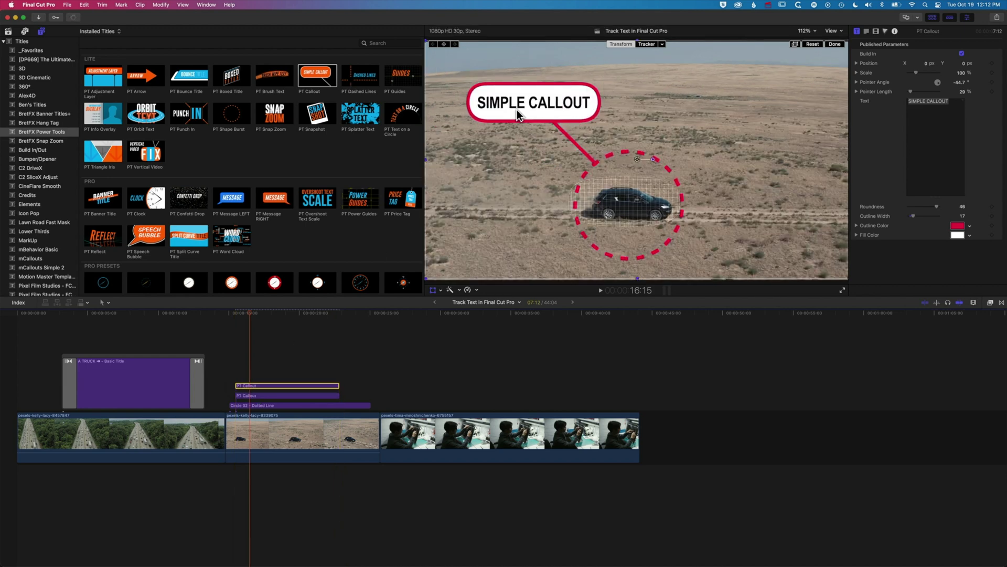
pyautogui.click(433, 291)
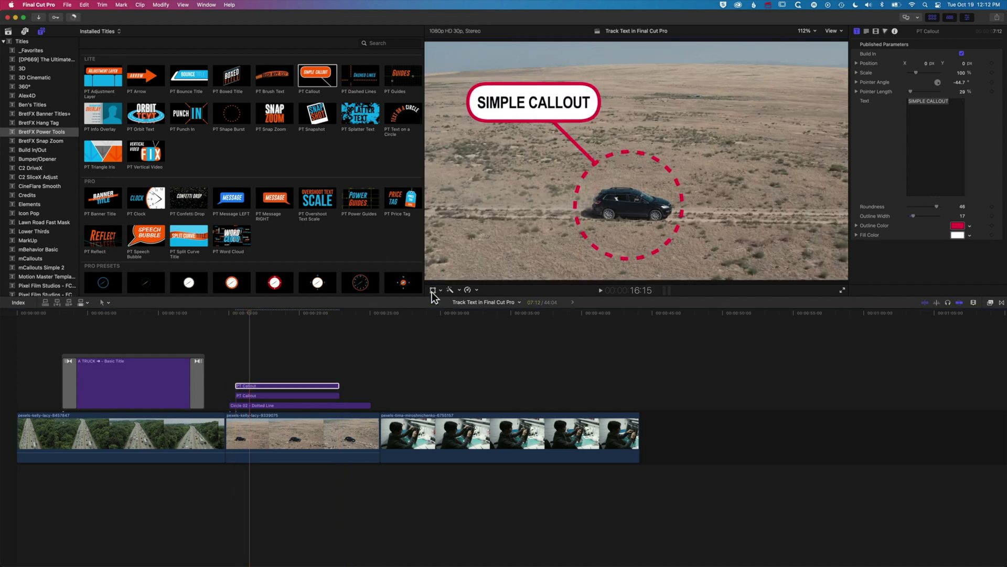
# Move the duplicate callout right of the car and set its Pointer Angle to -146.9°
pyautogui.moveTo(531, 107); pyautogui.dragTo(704, 152)
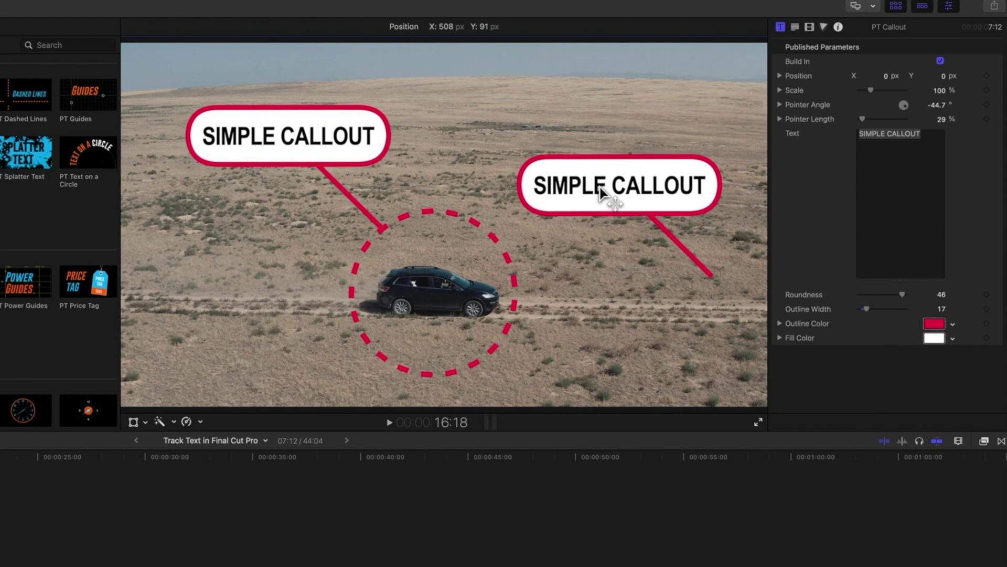
pyautogui.moveTo(601, 194); pyautogui.dragTo(589, 191)
pyautogui.click(795, 27)
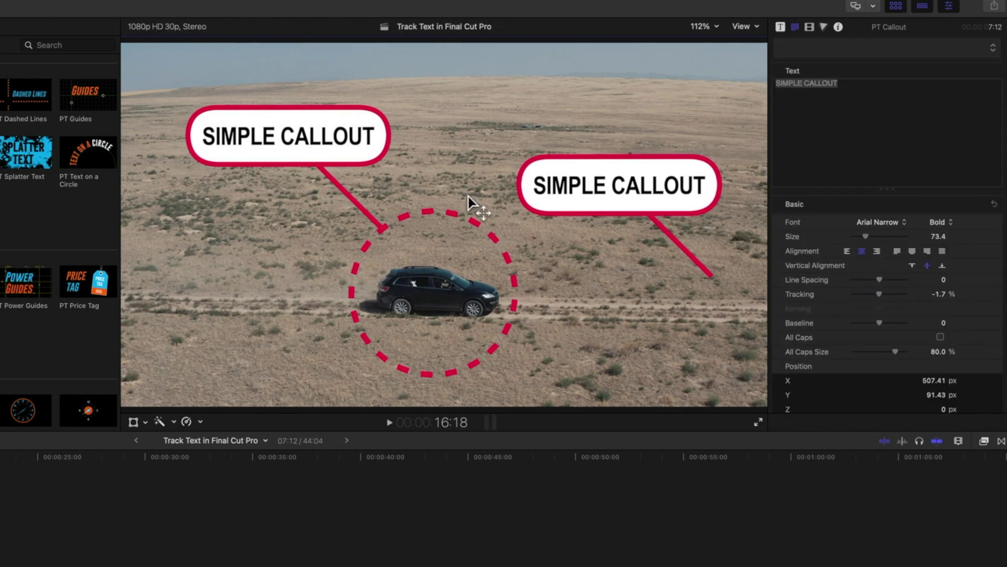
pyautogui.click(781, 26)
pyautogui.moveTo(940, 105)
pyautogui.mouseDown()
pyautogui.moveTo(896, 104)
pyautogui.moveTo(944, 119)
pyautogui.mouseUp()
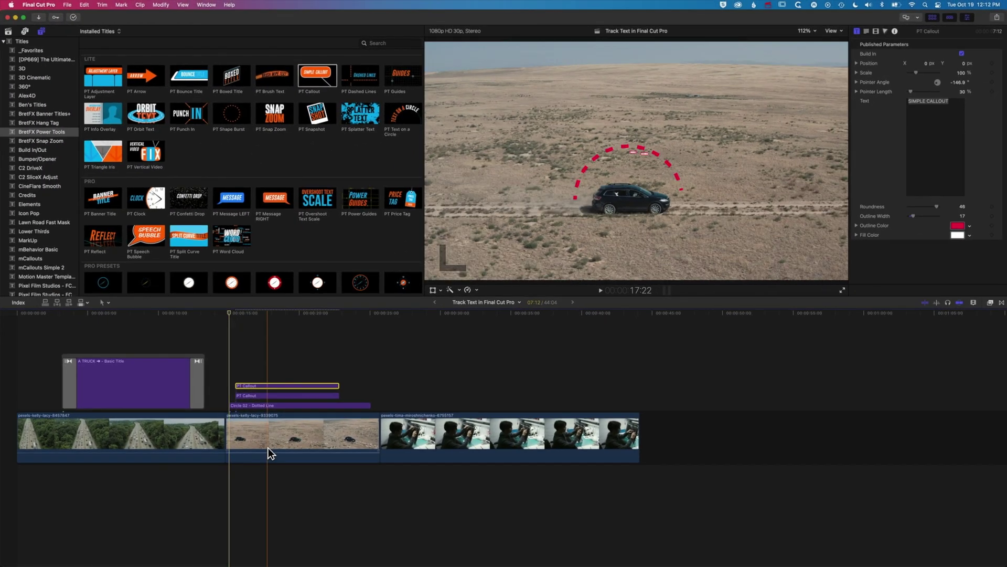
# Slide the second callout later, extend the lower one's end, trim the top one's start, and preview
pyautogui.moveTo(258, 386); pyautogui.dragTo(267, 386)
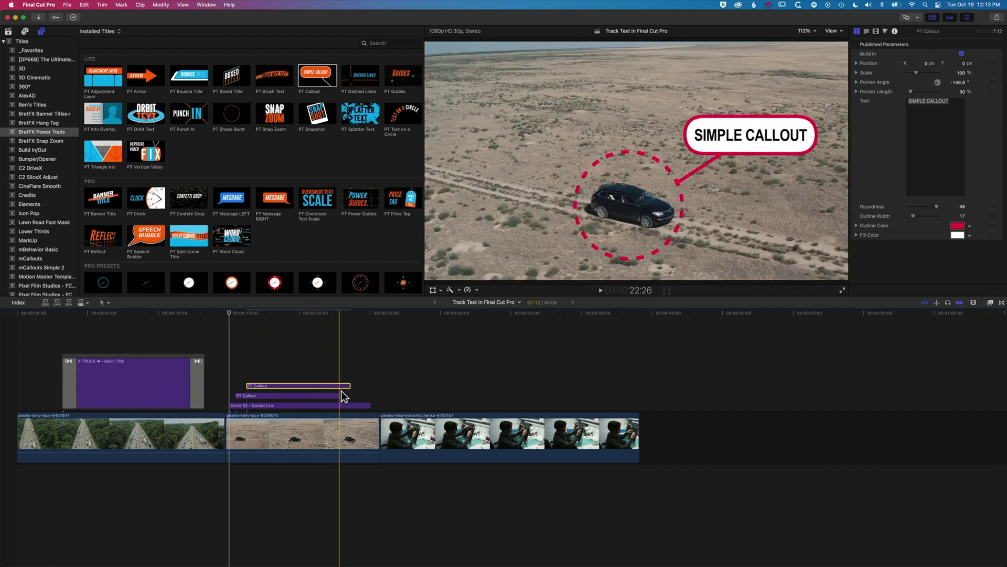
pyautogui.moveTo(339, 395); pyautogui.dragTo(350, 395)
pyautogui.click(225, 313)
pyautogui.press('space')
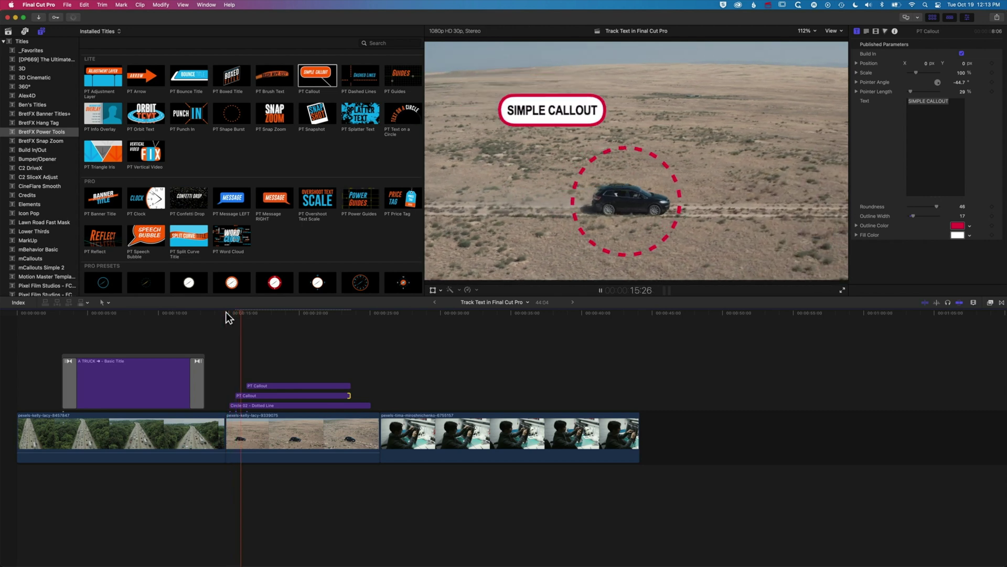
pyautogui.press('space')
pyautogui.moveTo(247, 385); pyautogui.dragTo(268, 385)
pyautogui.press('space')
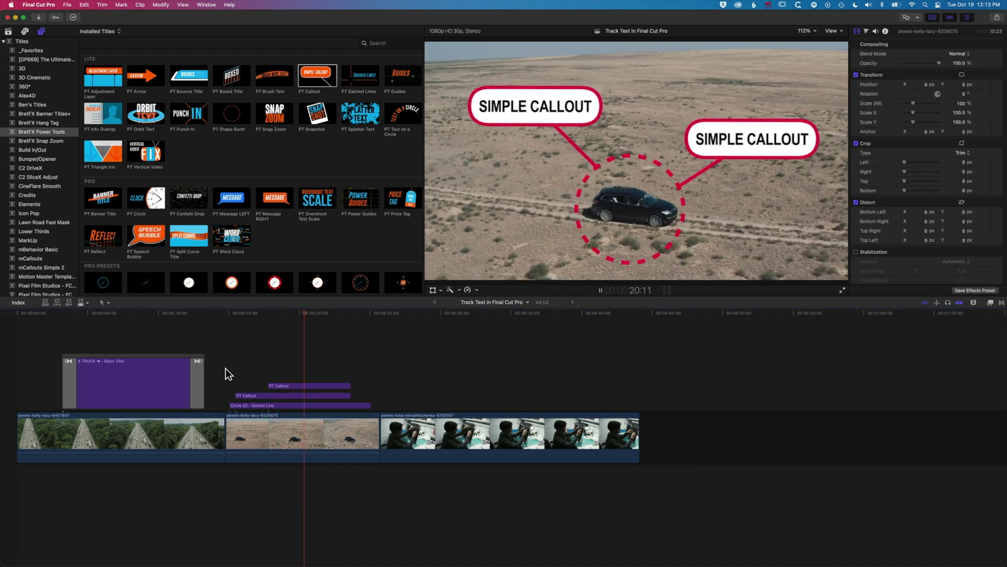
# Change the first callout's text to 'A CAR'
pyautogui.click(272, 395)
pyautogui.press('space')
pyautogui.click(948, 101)
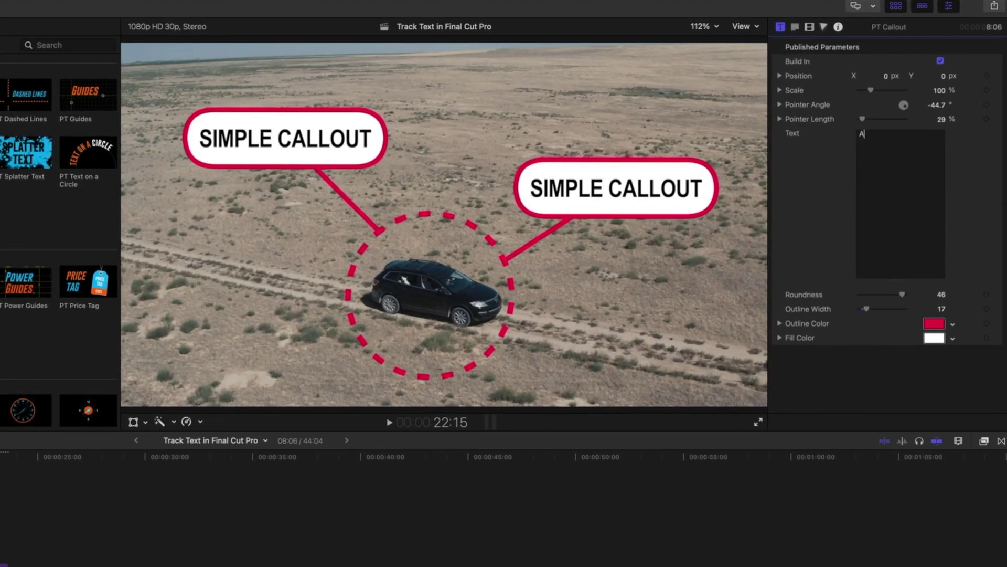
pyautogui.write('A CAR')
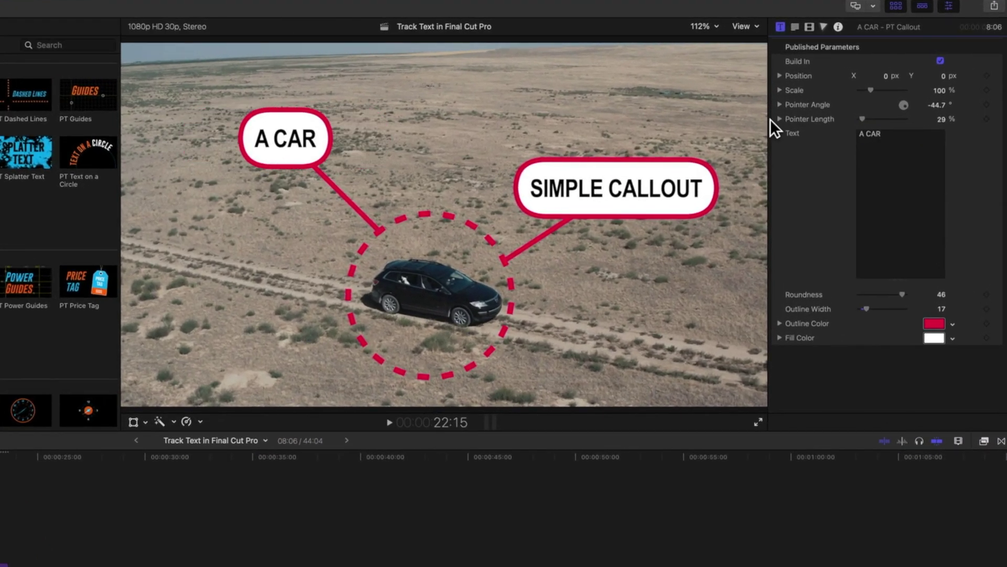
# Change the second callout's text to 'IN THE DESERT'
pyautogui.click(682, 187)
pyautogui.tripleClick(887, 134)
pyautogui.write('IN THE DESERT')
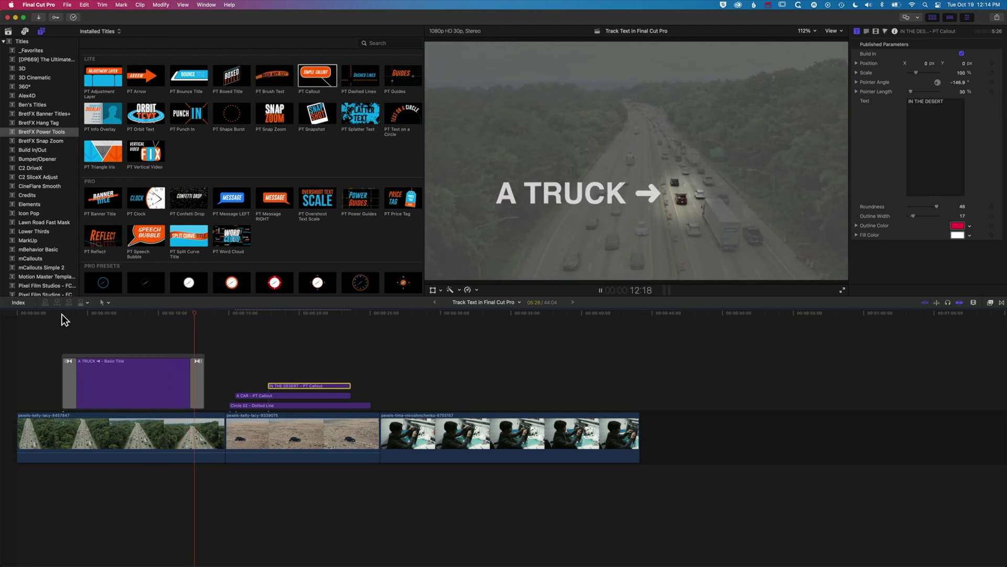
pyautogui.press('space')
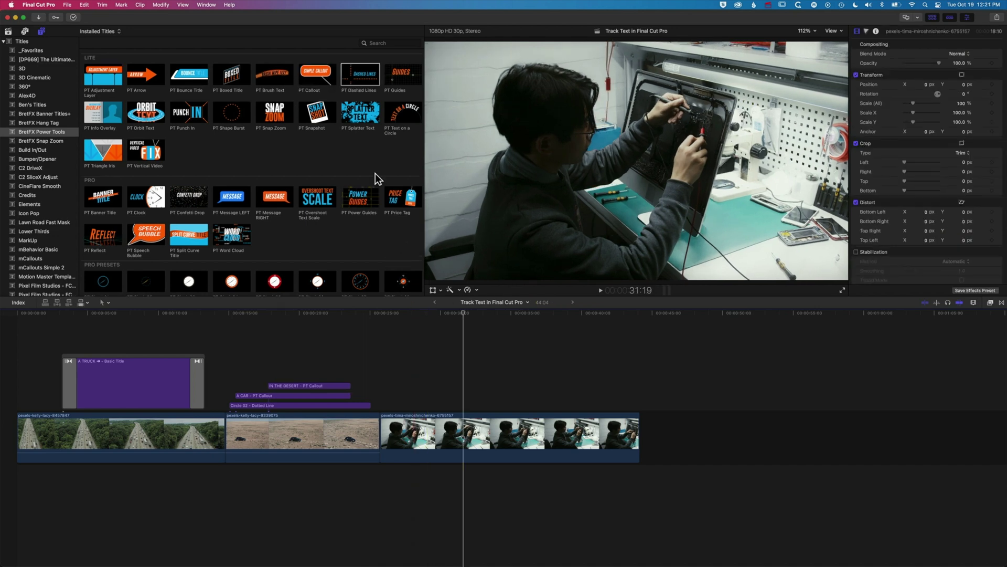
pyautogui.scroll(-1, 367, 72)
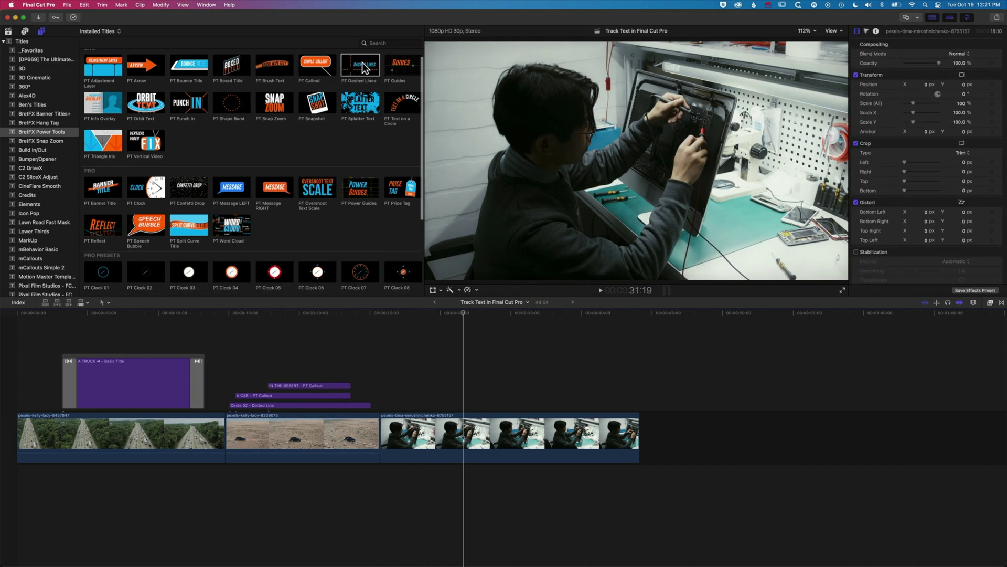
# Place PT Dashed Lines over the workshop clip, then select the video clip and scroll to Trackers
pyautogui.moveTo(362, 64); pyautogui.dragTo(420, 404)
pyautogui.click(460, 405)
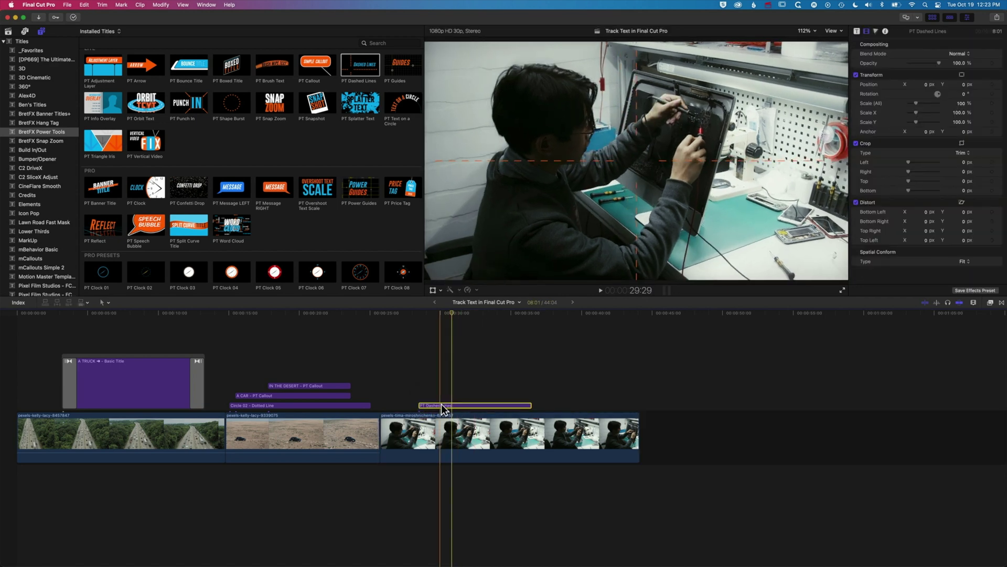
pyautogui.click(449, 435)
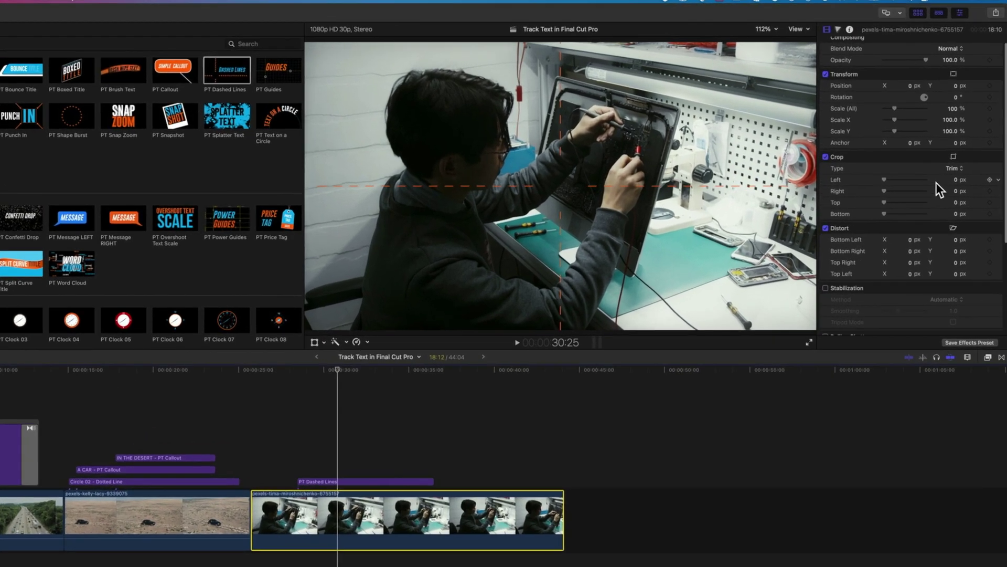
pyautogui.scroll(-5, 976, 173)
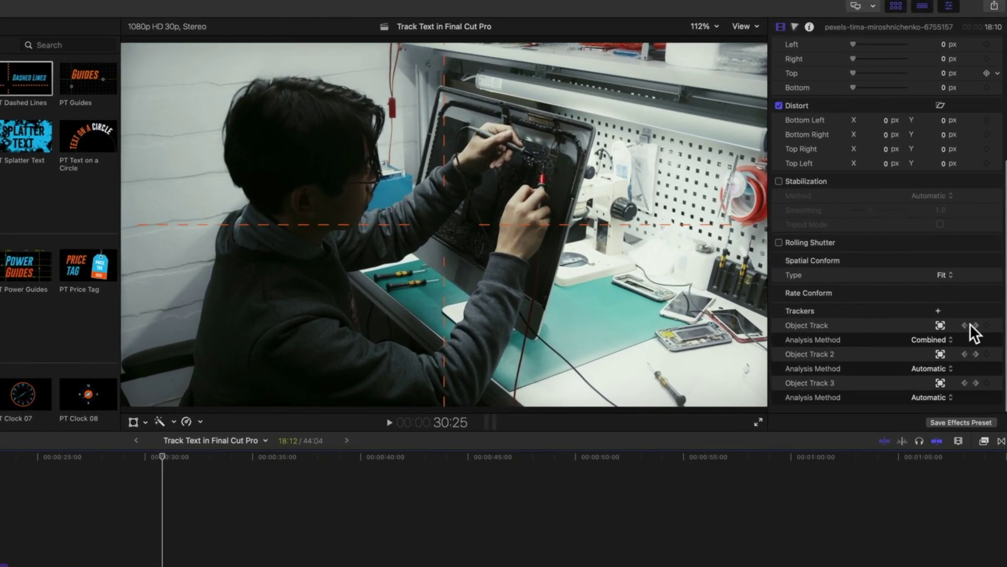
# Add an object tracker sized around a small monitor spot, analyze it, and reselect PT Dashed Lines
pyautogui.click(937, 311)
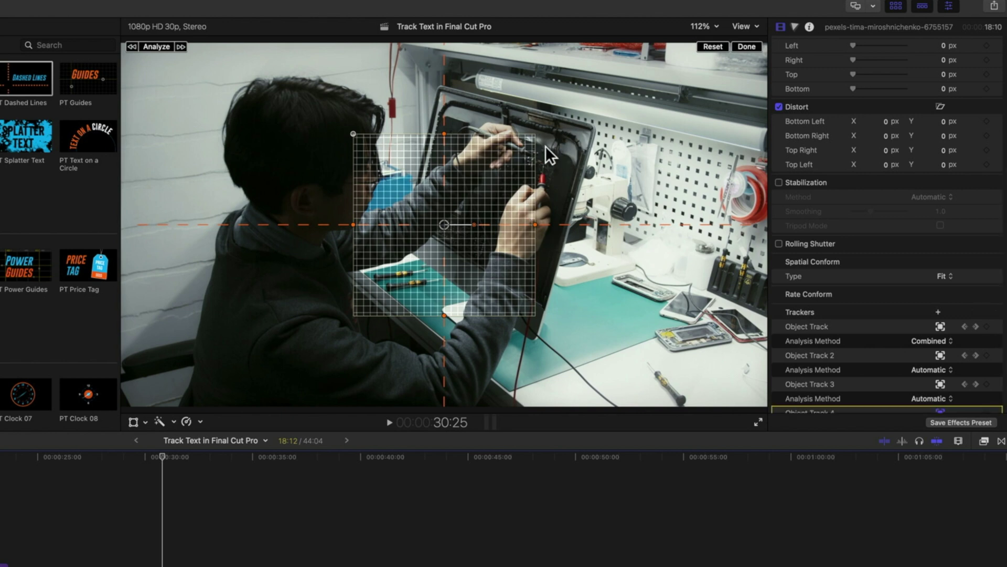
pyautogui.moveTo(446, 221); pyautogui.dragTo(557, 142)
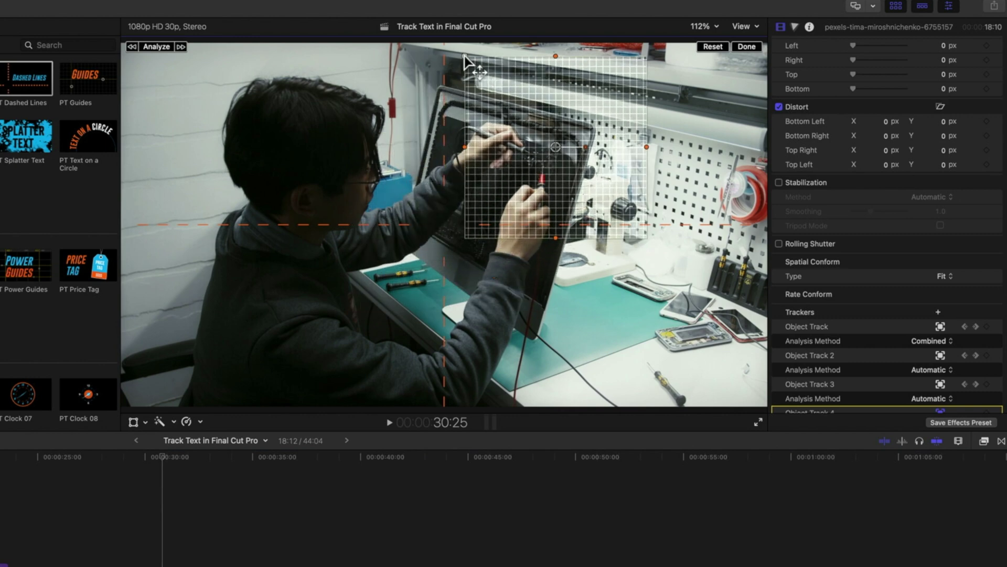
pyautogui.moveTo(465, 148); pyautogui.dragTo(522, 148)
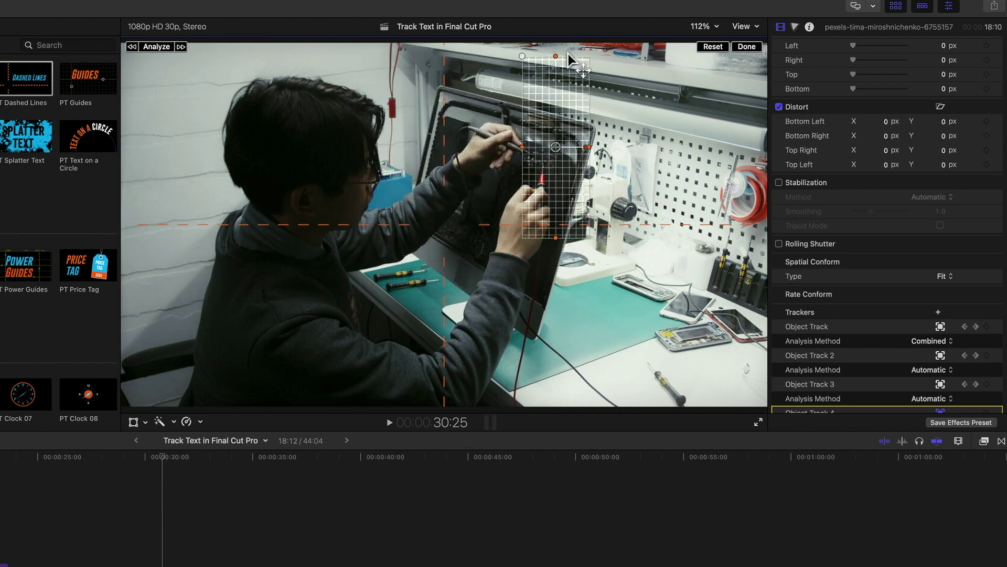
pyautogui.moveTo(556, 55); pyautogui.dragTo(559, 143)
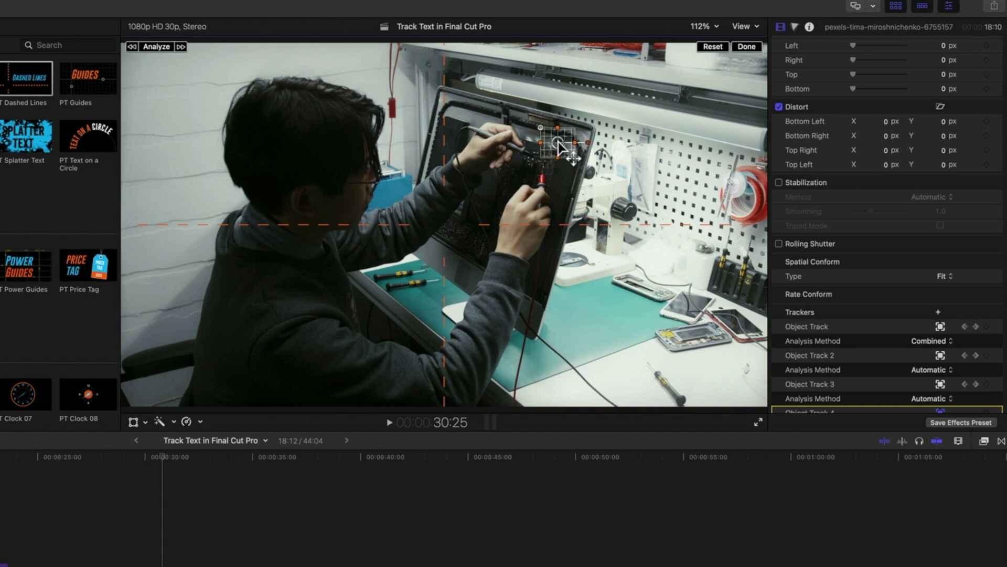
pyautogui.click(159, 45)
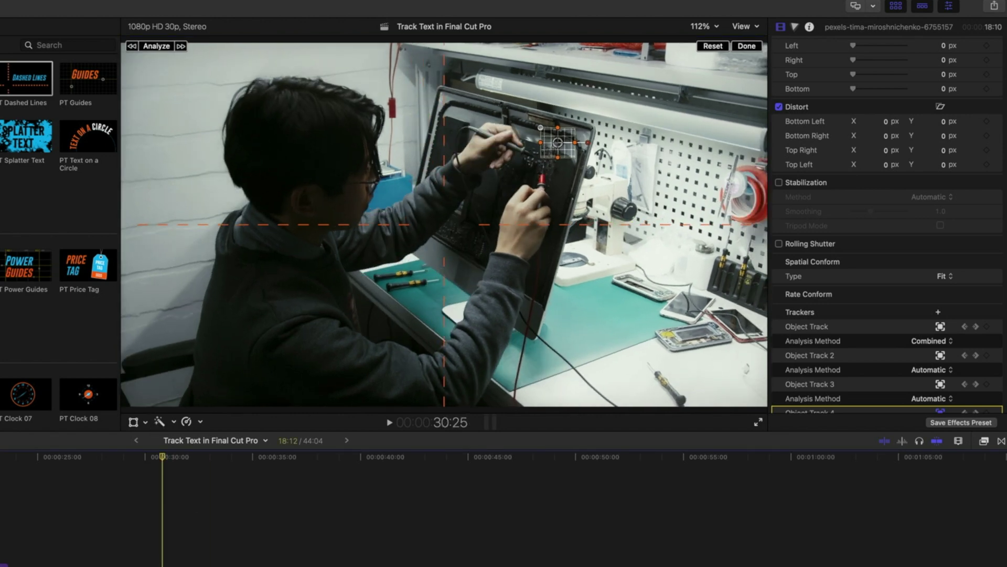
pyautogui.click(193, 319)
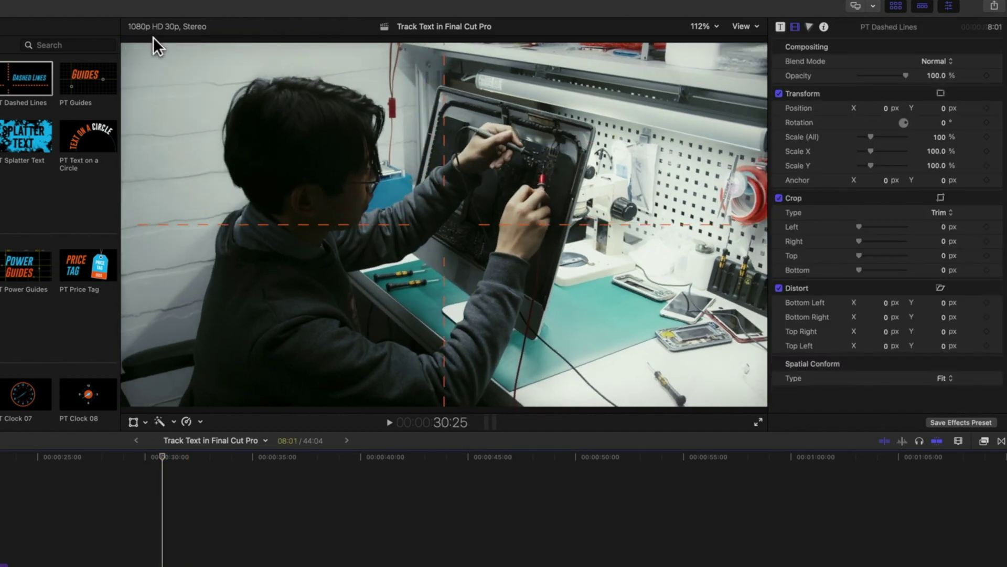
# Attach the PT Dashed Lines title to Object Track 4 as its tracker source
pyautogui.click(133, 420)
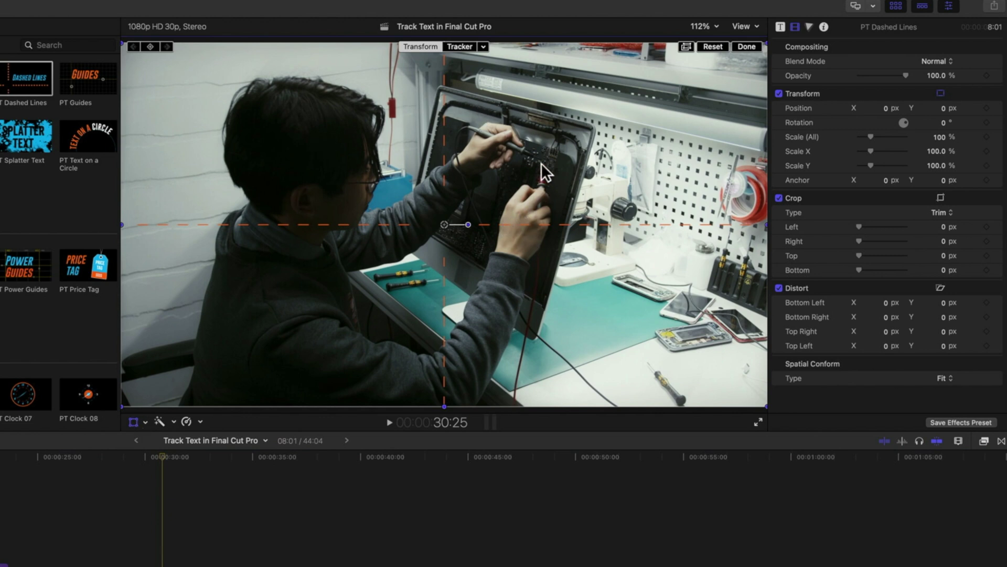
pyautogui.click(461, 47)
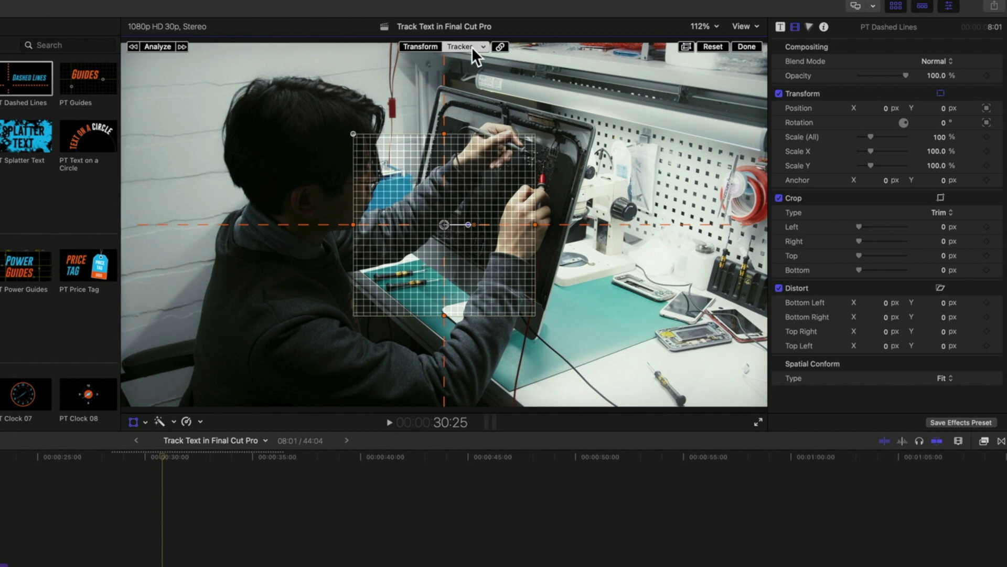
pyautogui.click(481, 46)
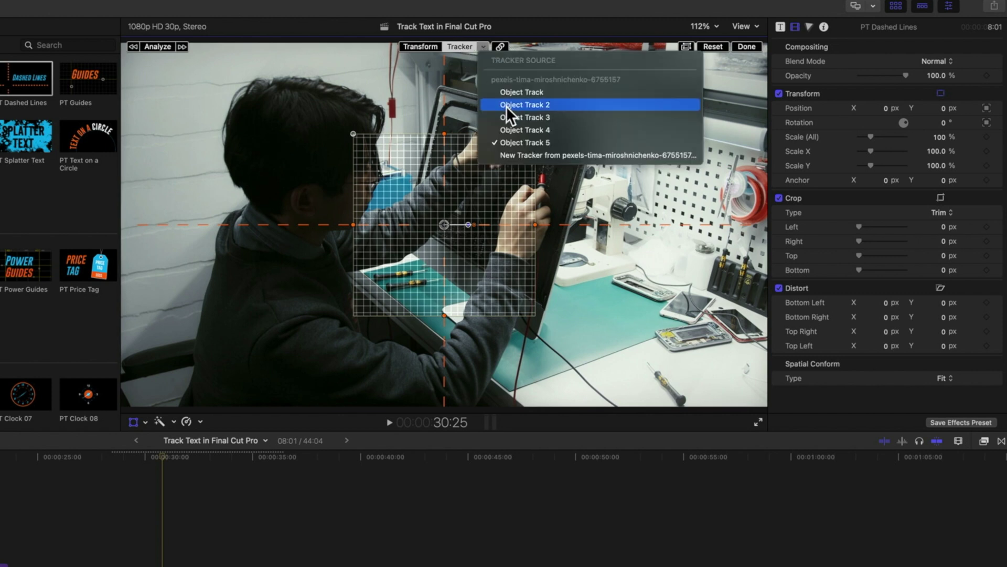
pyautogui.click(540, 130)
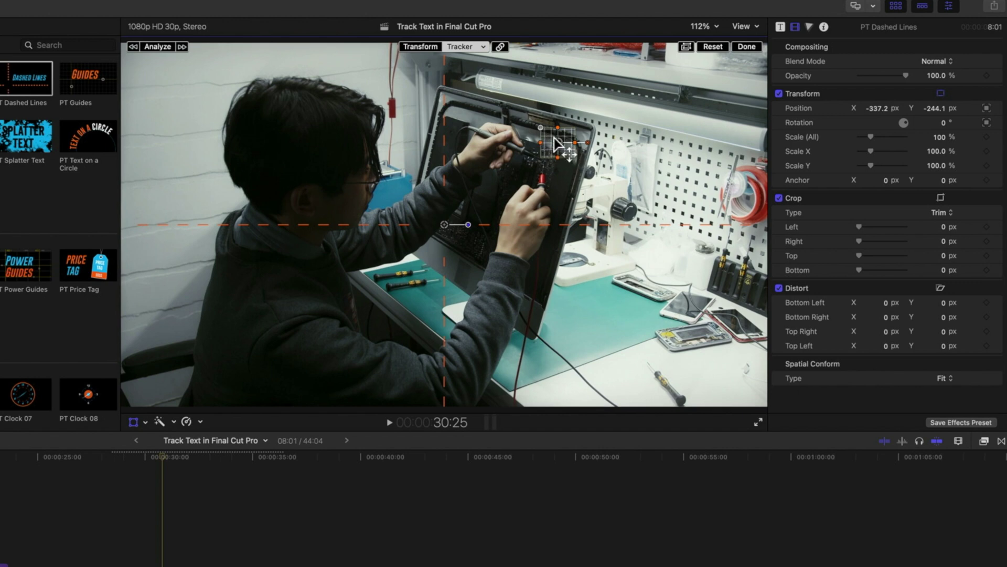
# Centre the crosshair on the tracked monitor spot and scale it up to about 157%
pyautogui.click(420, 46)
pyautogui.moveTo(445, 224); pyautogui.dragTo(558, 141)
pyautogui.moveTo(235, 325); pyautogui.dragTo(50, 424)
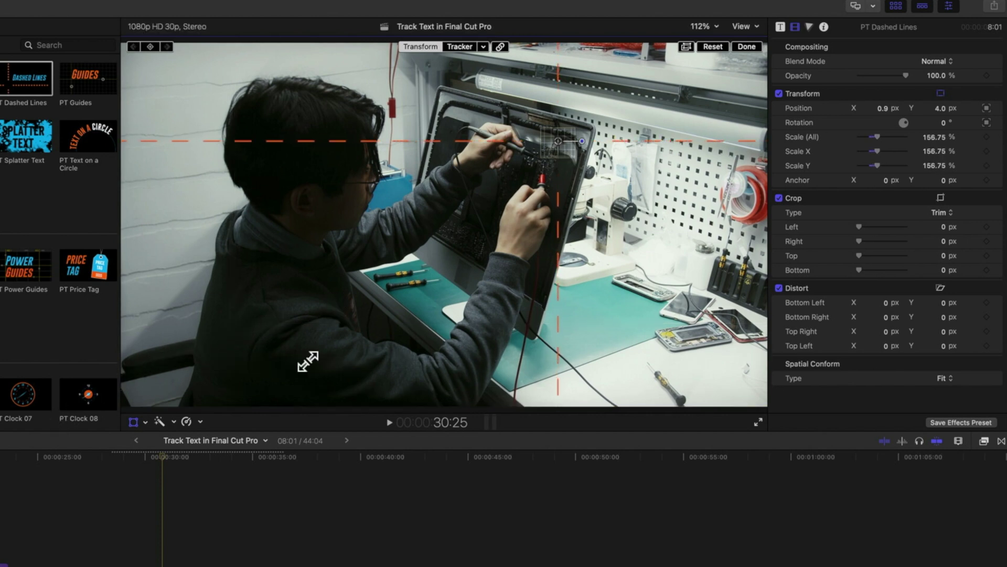
pyautogui.click(780, 27)
# Thicken the dashes to 12, shrink the centre mask to 46, and nudge the crosshair centre left and down
pyautogui.moveTo(870, 89); pyautogui.dragTo(874, 90)
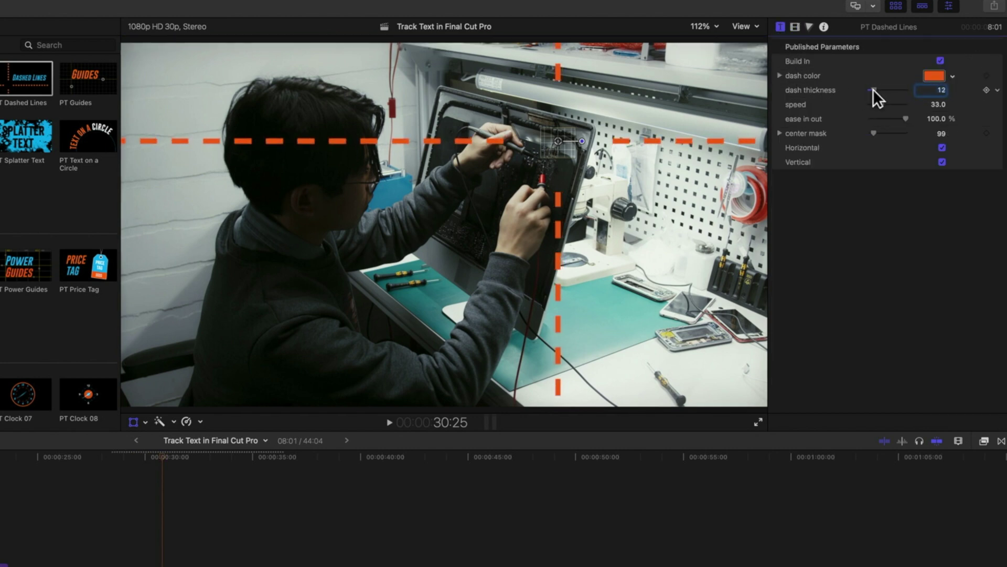
pyautogui.moveTo(883, 134); pyautogui.dragTo(875, 131)
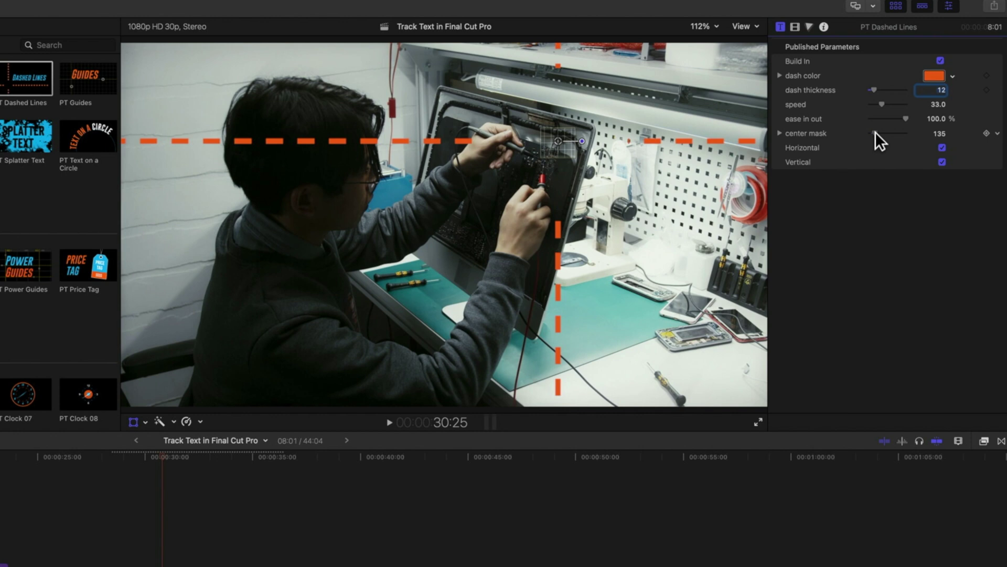
pyautogui.moveTo(554, 142); pyautogui.dragTo(541, 152)
pyautogui.moveTo(876, 132); pyautogui.dragTo(873, 132)
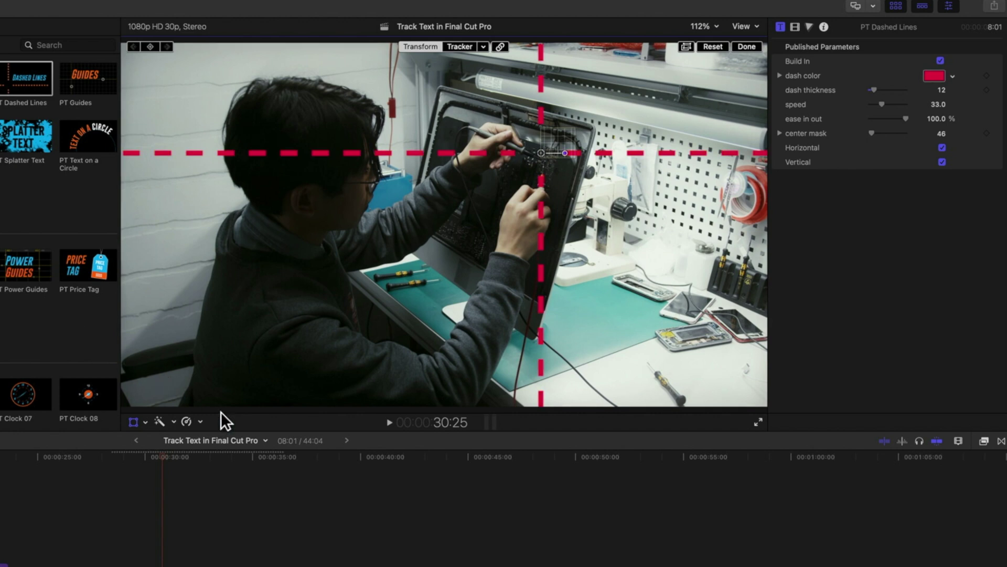
pyautogui.moveTo(168, 453); pyautogui.dragTo(96, 457)
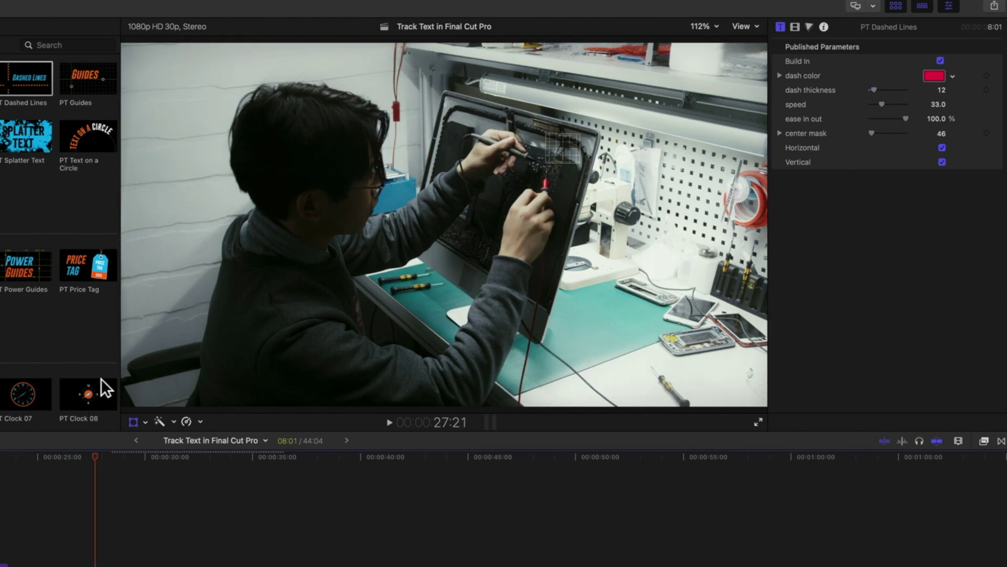
pyautogui.press('space')
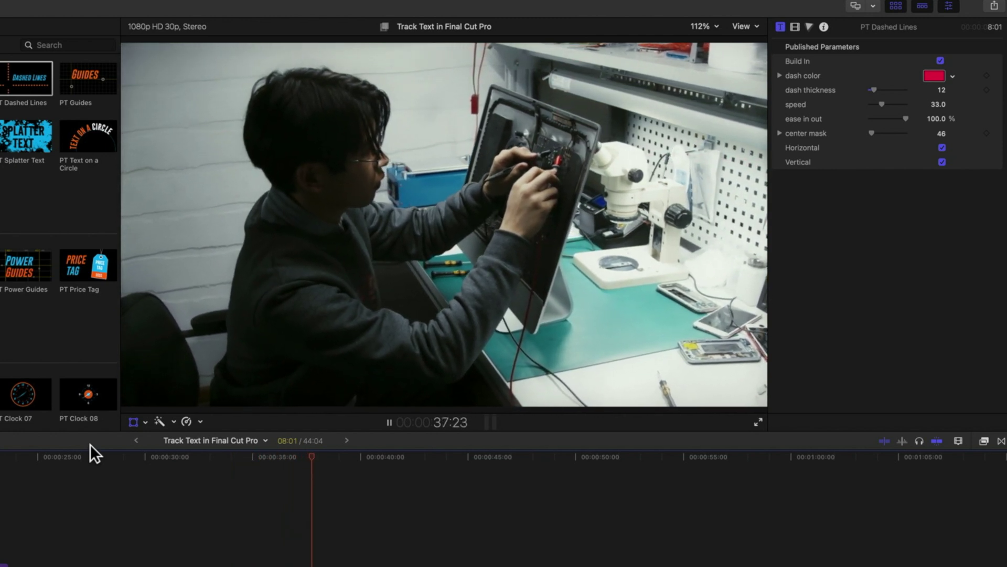
pyautogui.press('space')
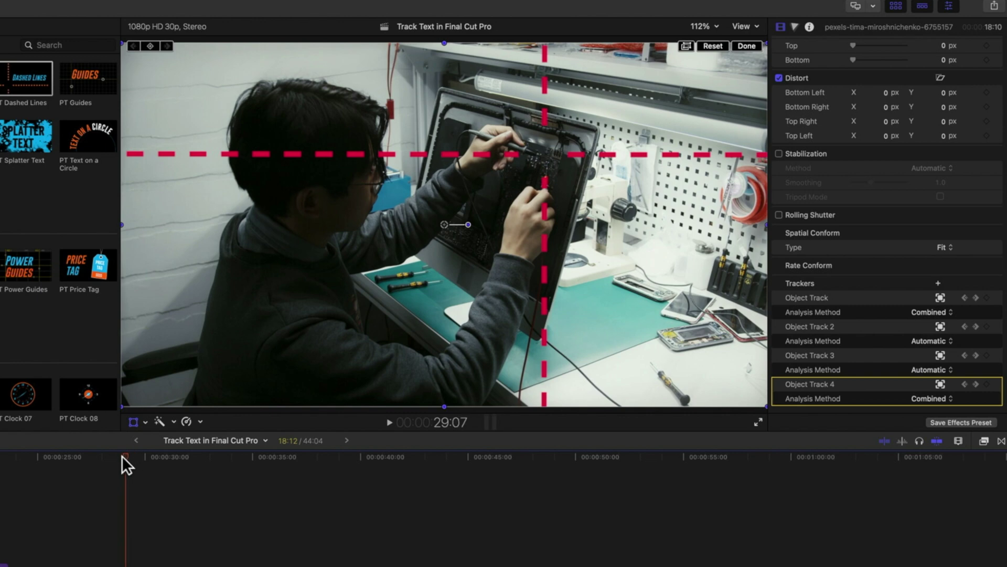